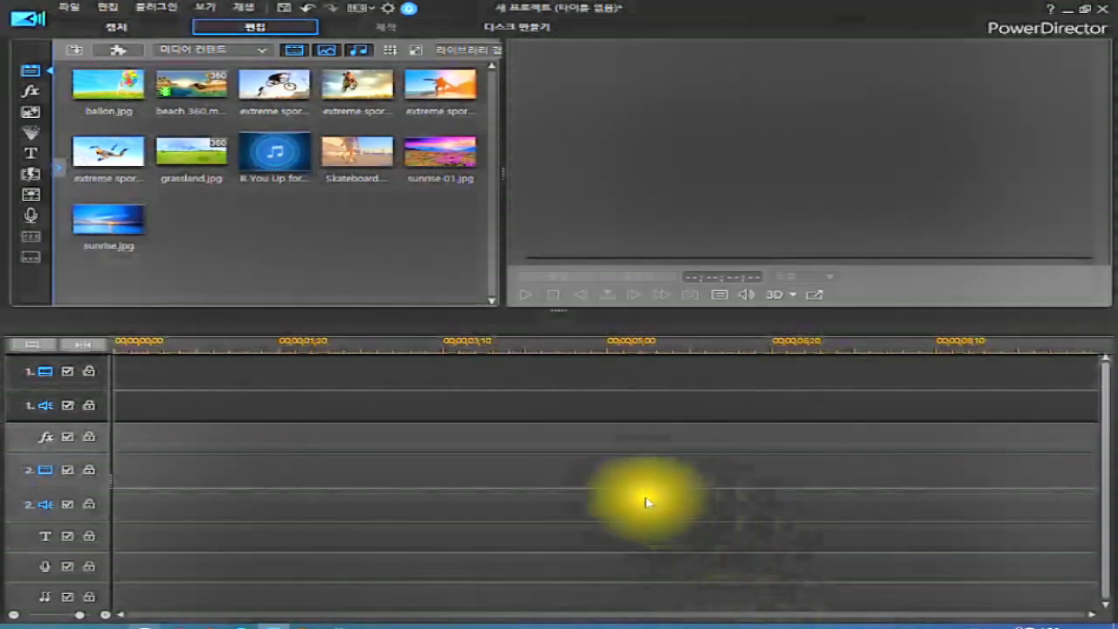
{"action": "left_click", "coordinate": [312, 233]}
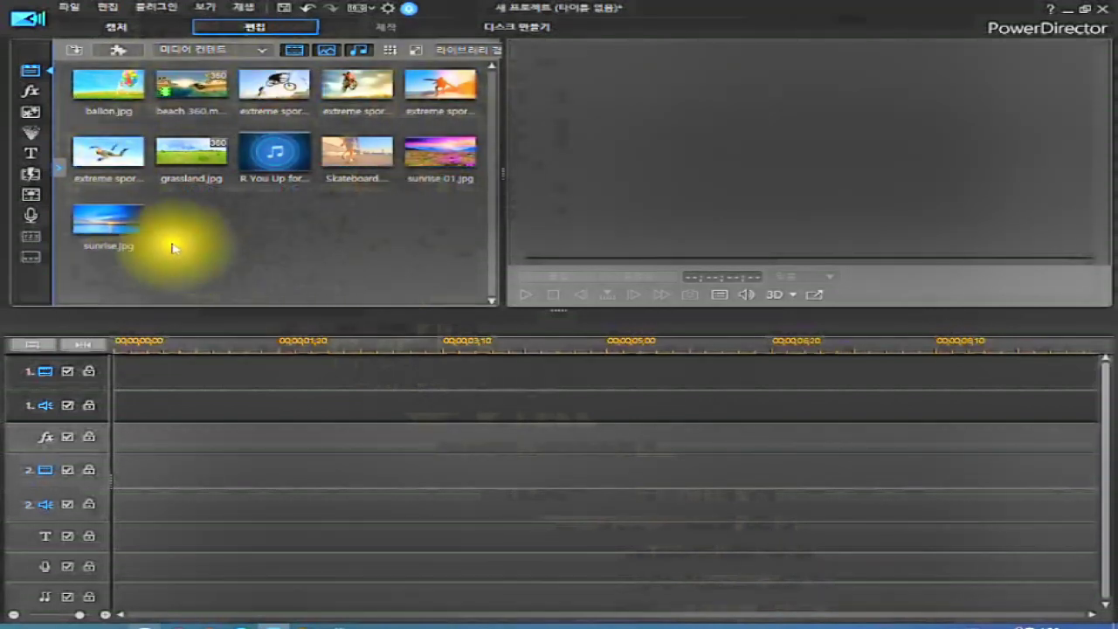
{"action": "left_click", "coordinate": [110, 159]}
{"action": "left_click_drag", "start_coordinate": [107, 153], "coordinate": [103, 374]}
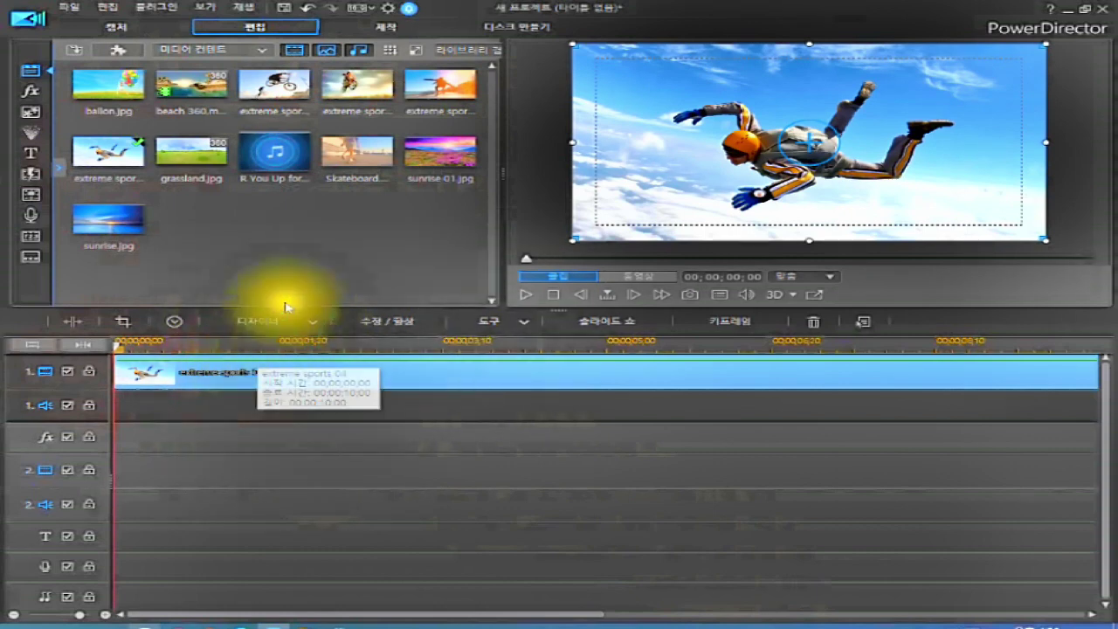
{"action": "left_click", "coordinate": [308, 9]}
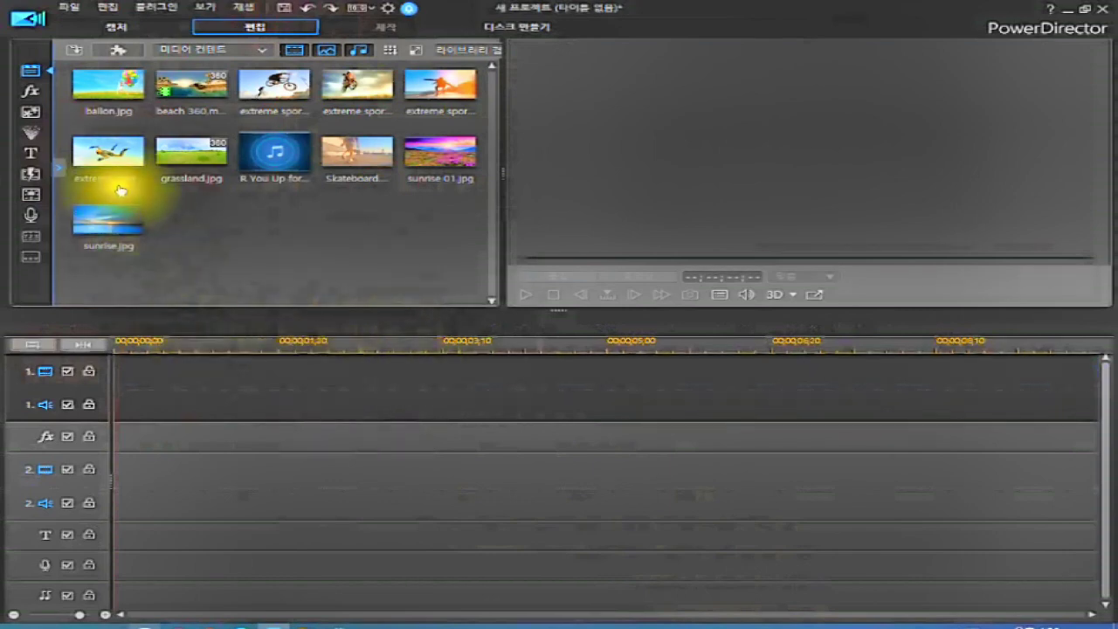
Step: Place the skydiver image extreme sports 04 at the start of video track 1 and open it in the Mask Designer
{"action": "left_click", "coordinate": [107, 155]}
{"action": "left_click_drag", "start_coordinate": [107, 155], "coordinate": [131, 374]}
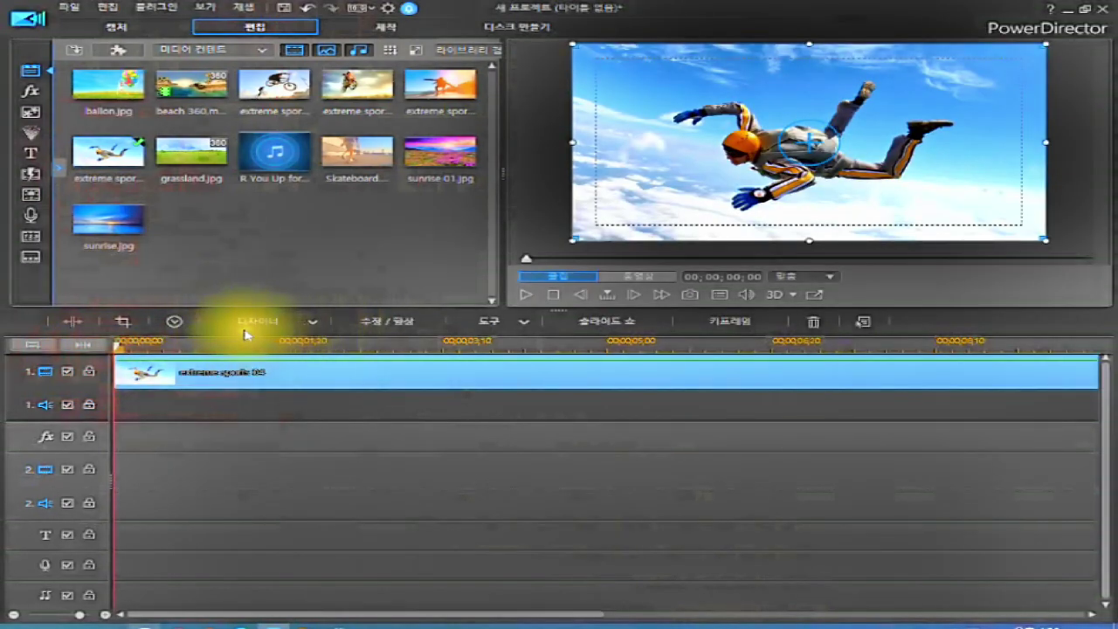
{"action": "left_click", "coordinate": [313, 325]}
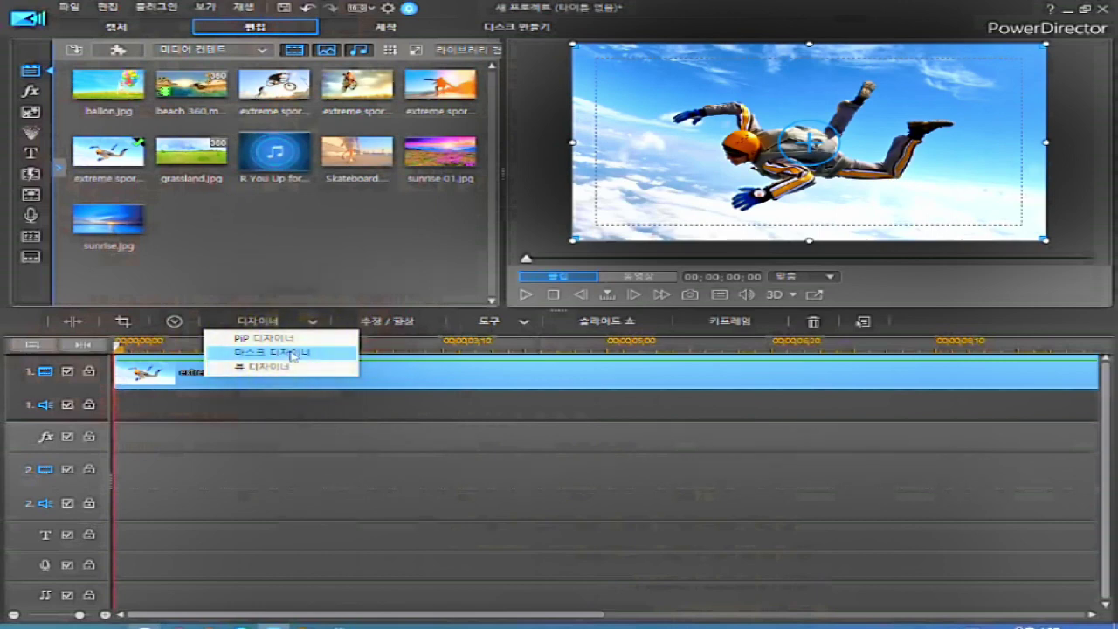
{"action": "left_click", "coordinate": [293, 354]}
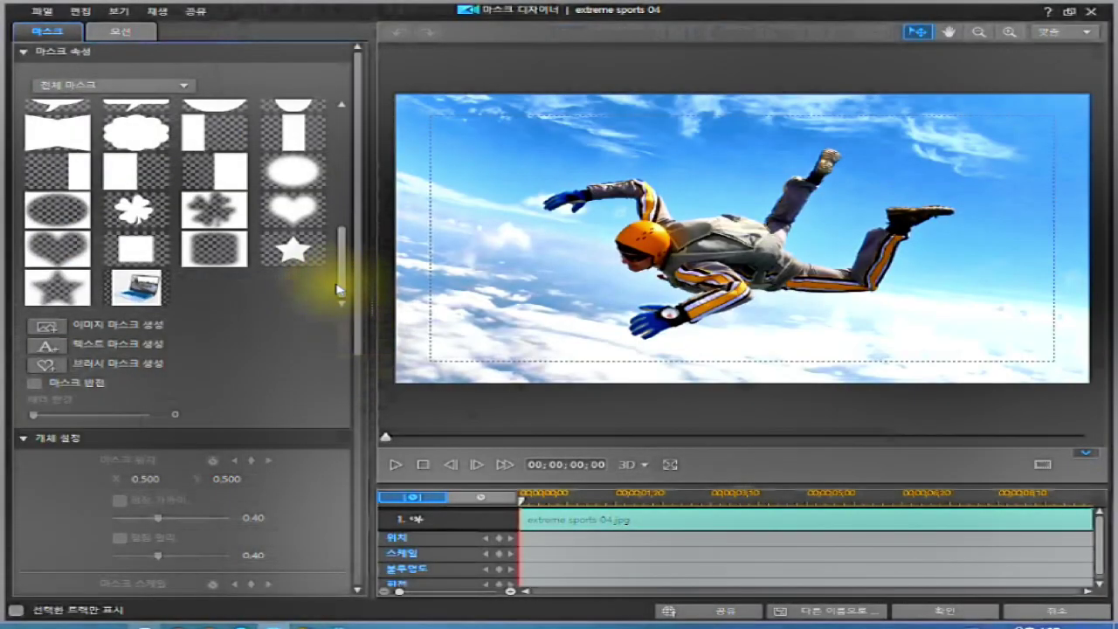
Step: Widen the mask properties pane so that five mask shapes fit in each row
{"action": "left_click_drag", "start_coordinate": [338, 282], "coordinate": [360, 112]}
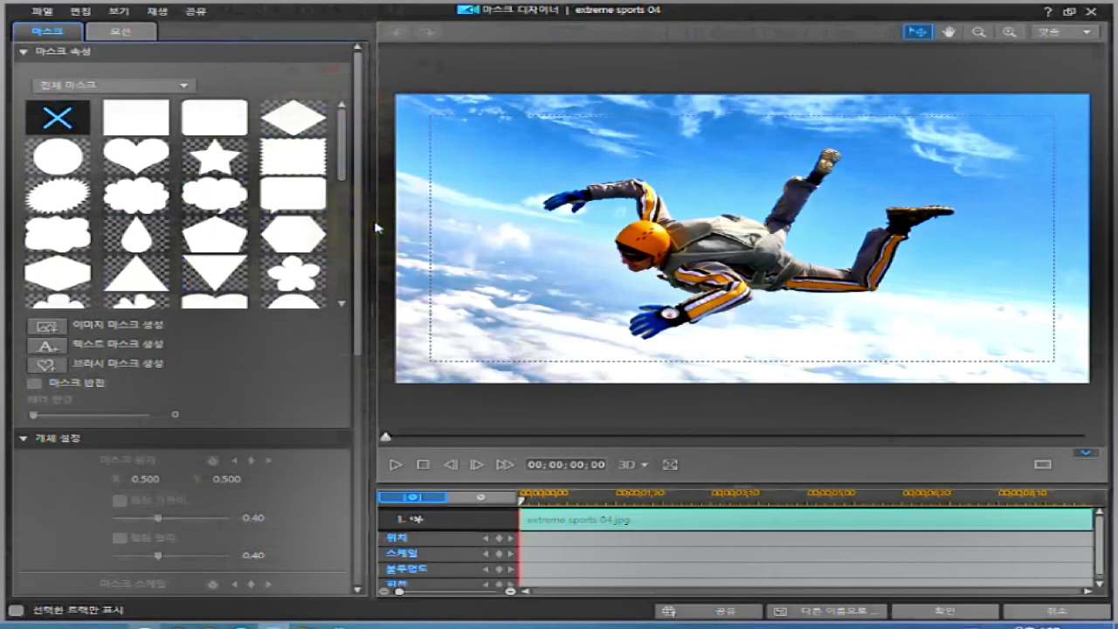
{"action": "left_click_drag", "start_coordinate": [369, 225], "coordinate": [459, 270]}
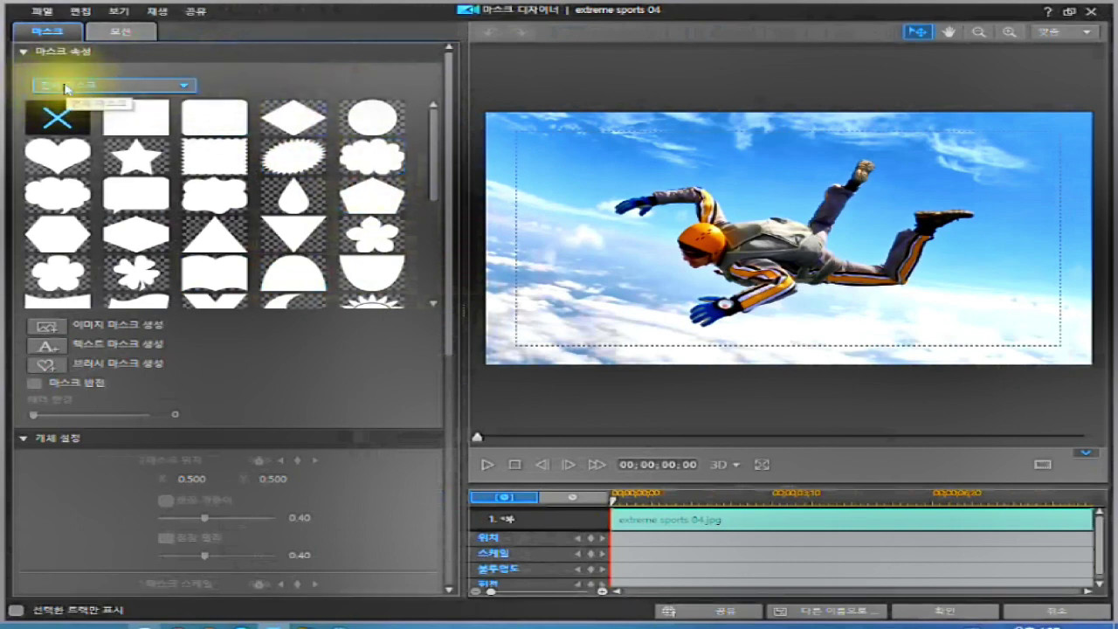
Step: Look through the custom masks, and return the mask list to showing all masks
{"action": "left_click", "coordinate": [184, 84]}
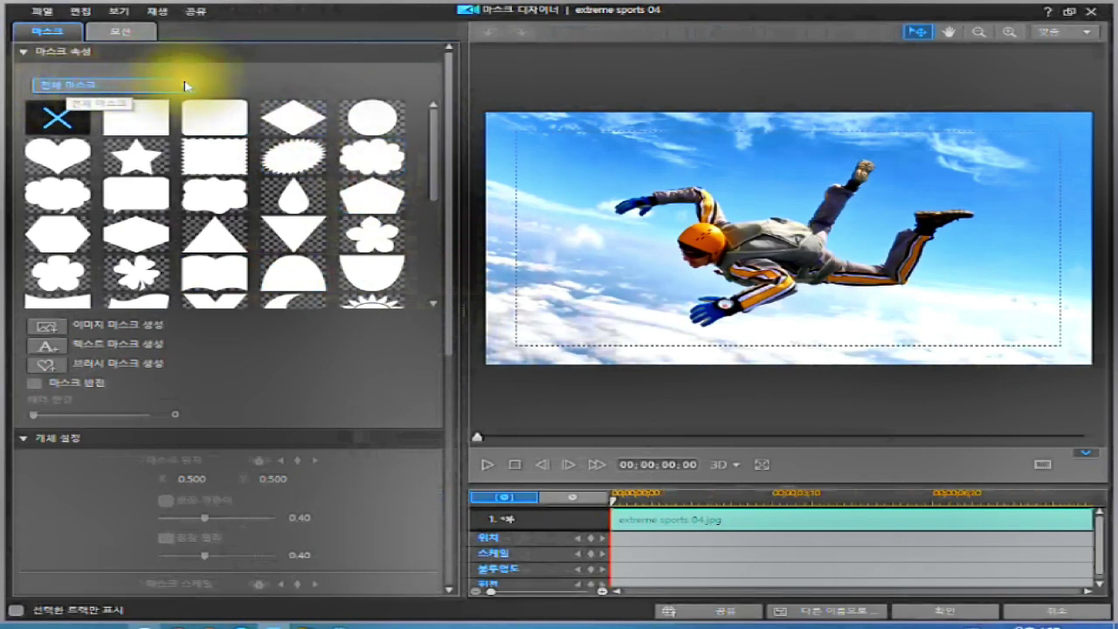
{"action": "left_click", "coordinate": [184, 85]}
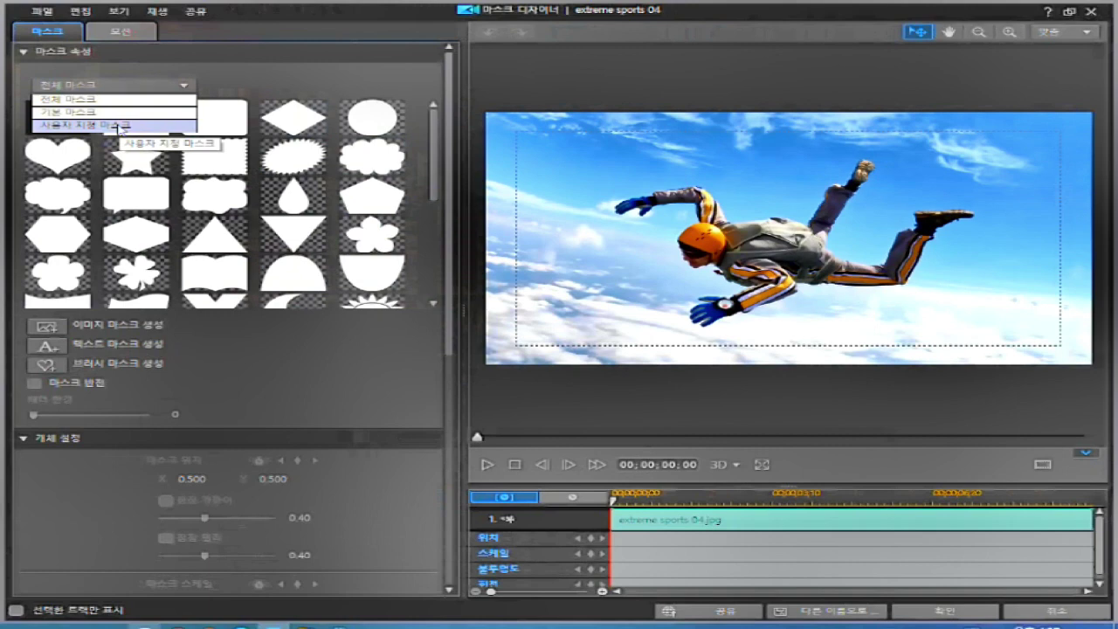
{"action": "left_click", "coordinate": [115, 126]}
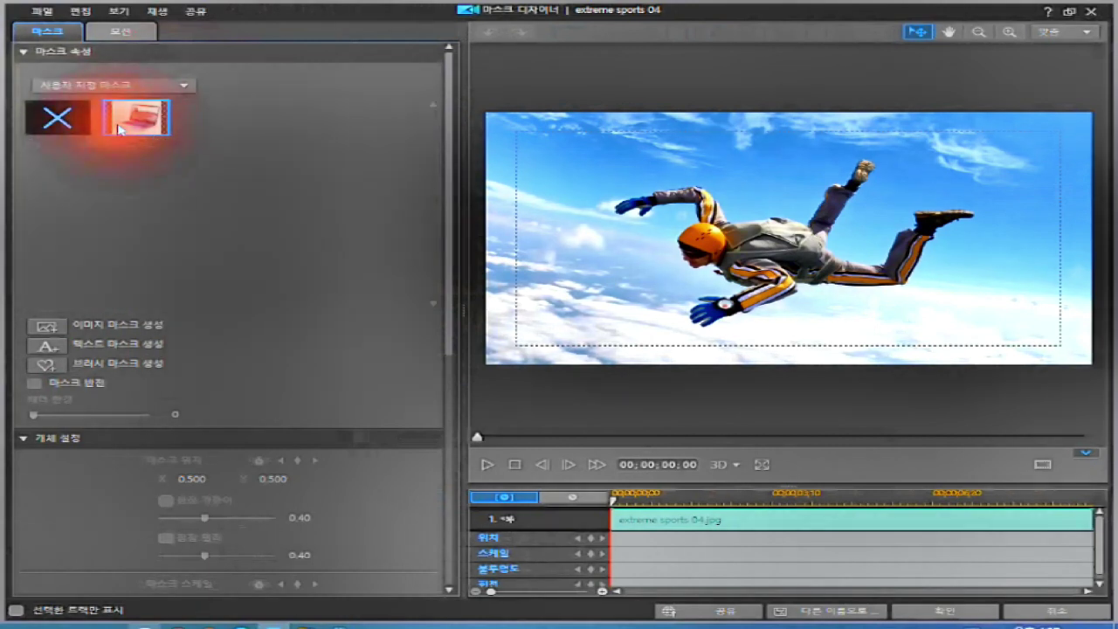
{"action": "left_click", "coordinate": [70, 134]}
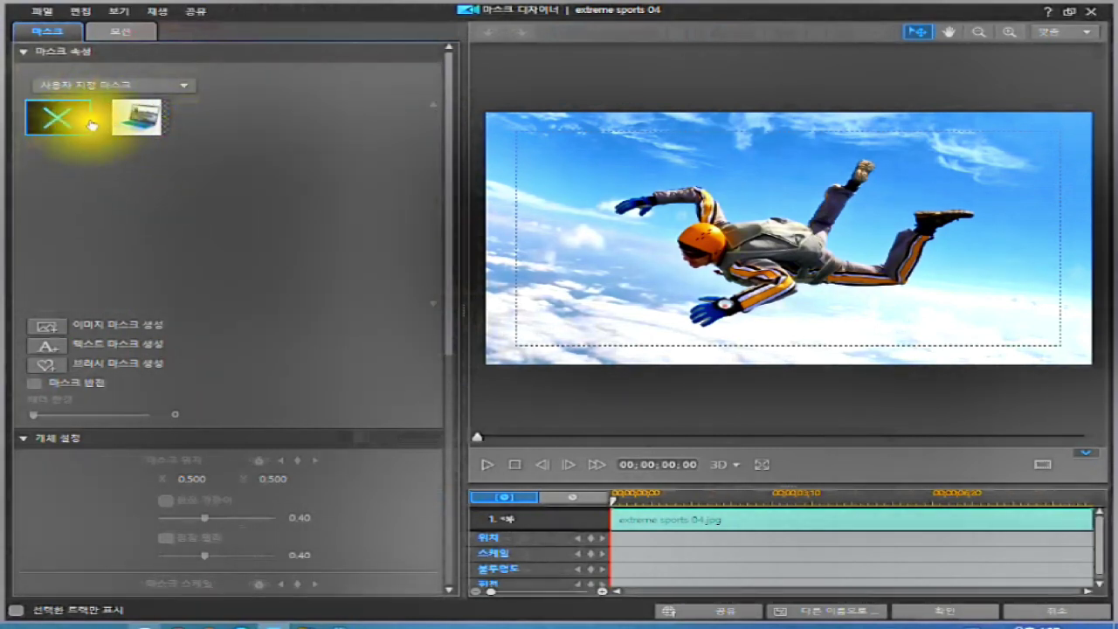
{"action": "left_click", "coordinate": [136, 129]}
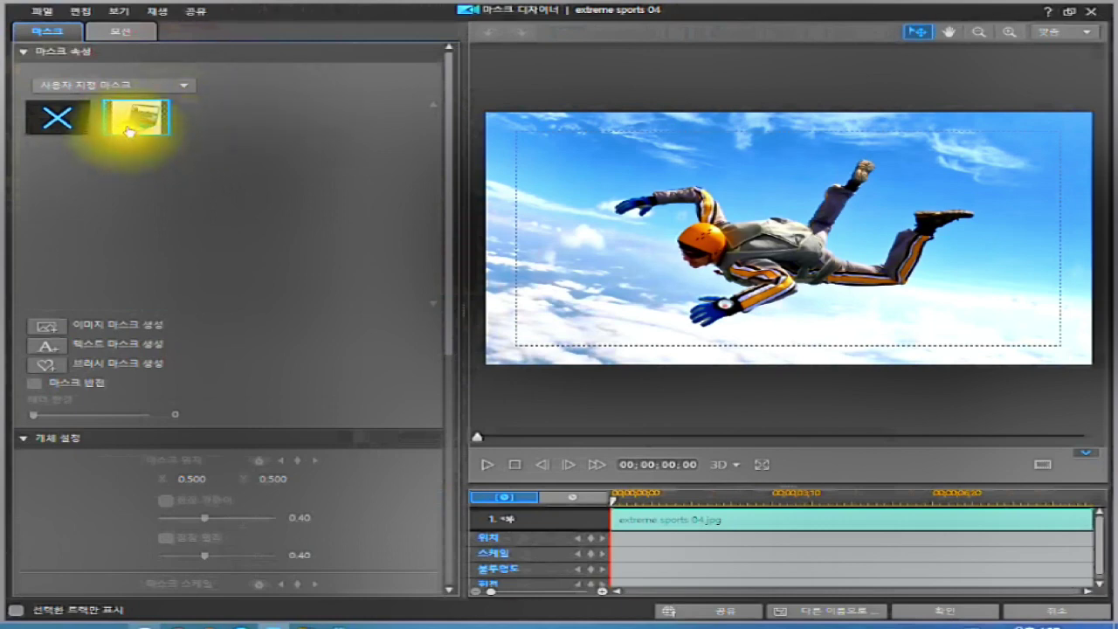
{"action": "left_click", "coordinate": [181, 84]}
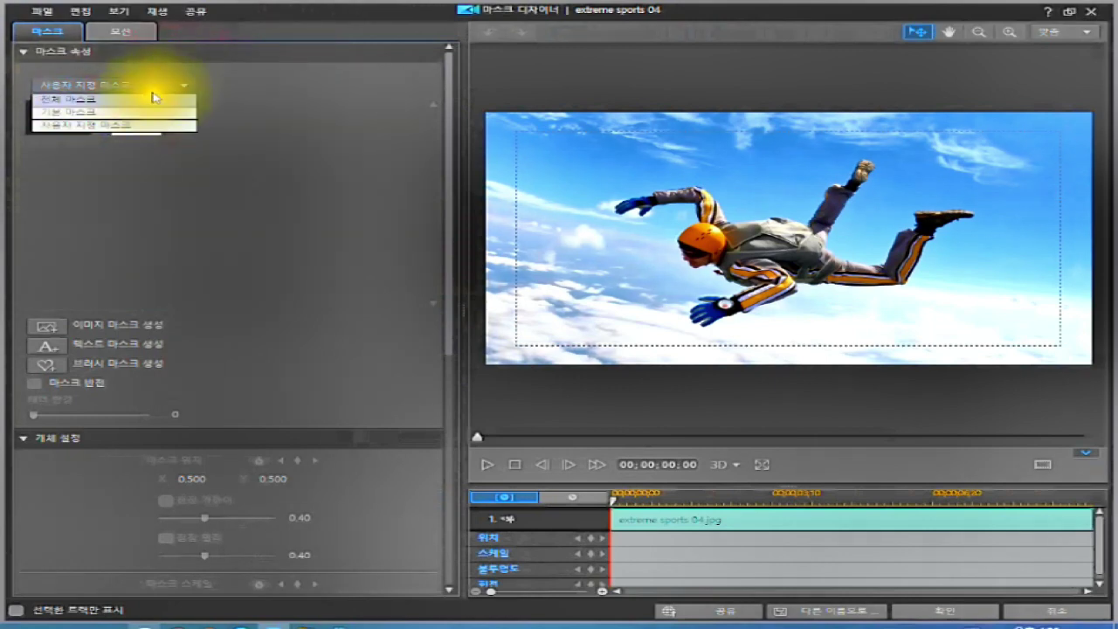
{"action": "left_click", "coordinate": [110, 103]}
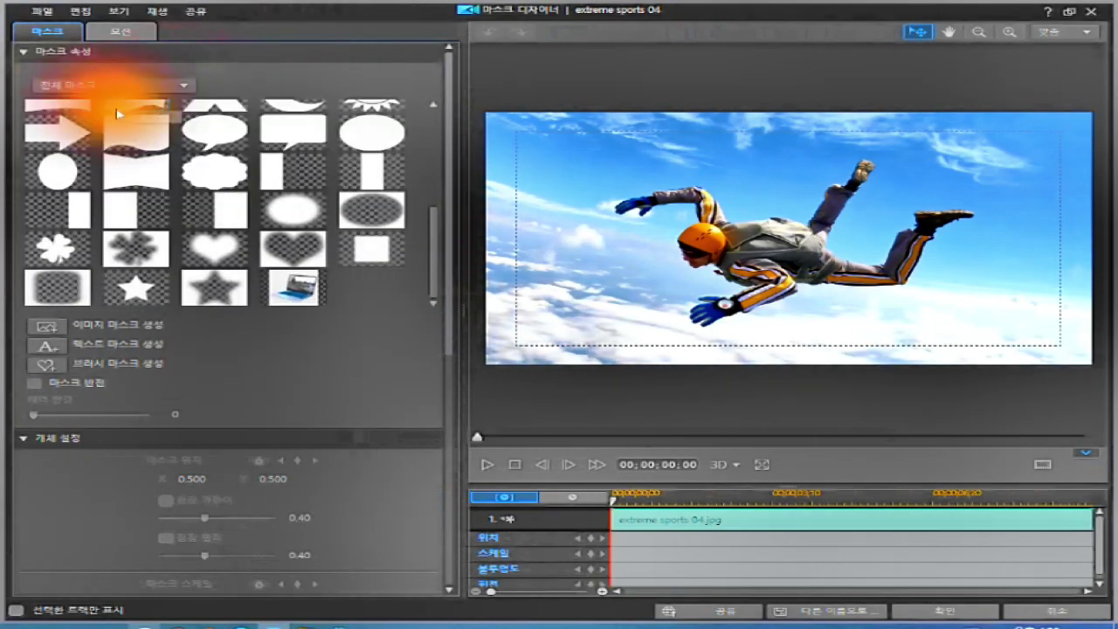
{"action": "left_click_drag", "start_coordinate": [434, 277], "coordinate": [463, 129]}
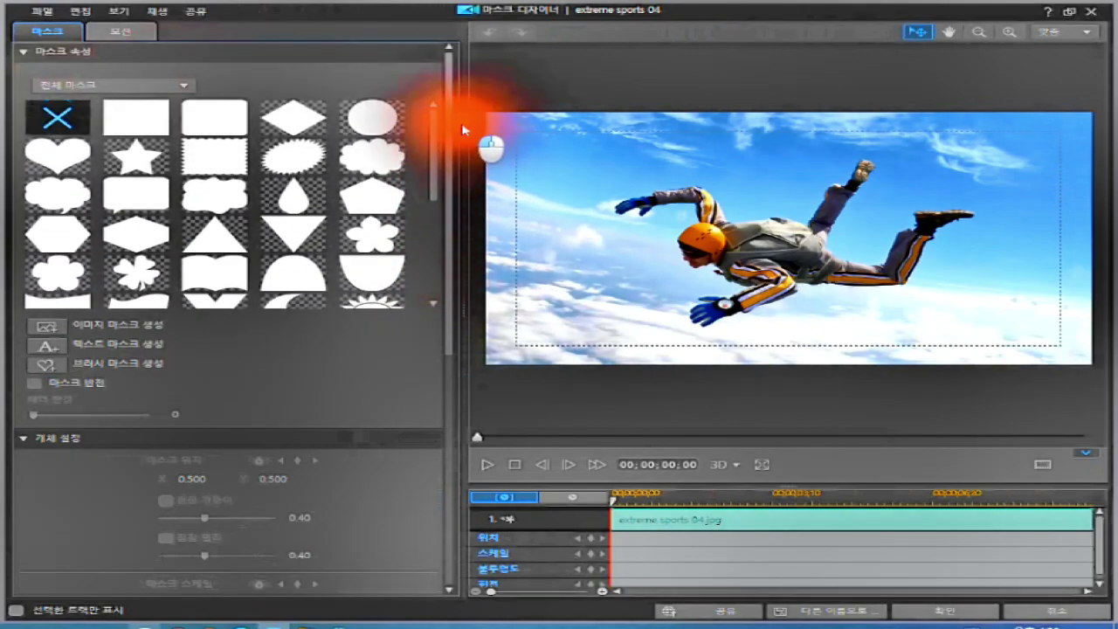
Step: Try preset masks on the skydiver image, including the rectangle, rounded rectangle, diamond, heart, star, cloud, teardrop and pentagon
{"action": "left_click", "coordinate": [62, 125]}
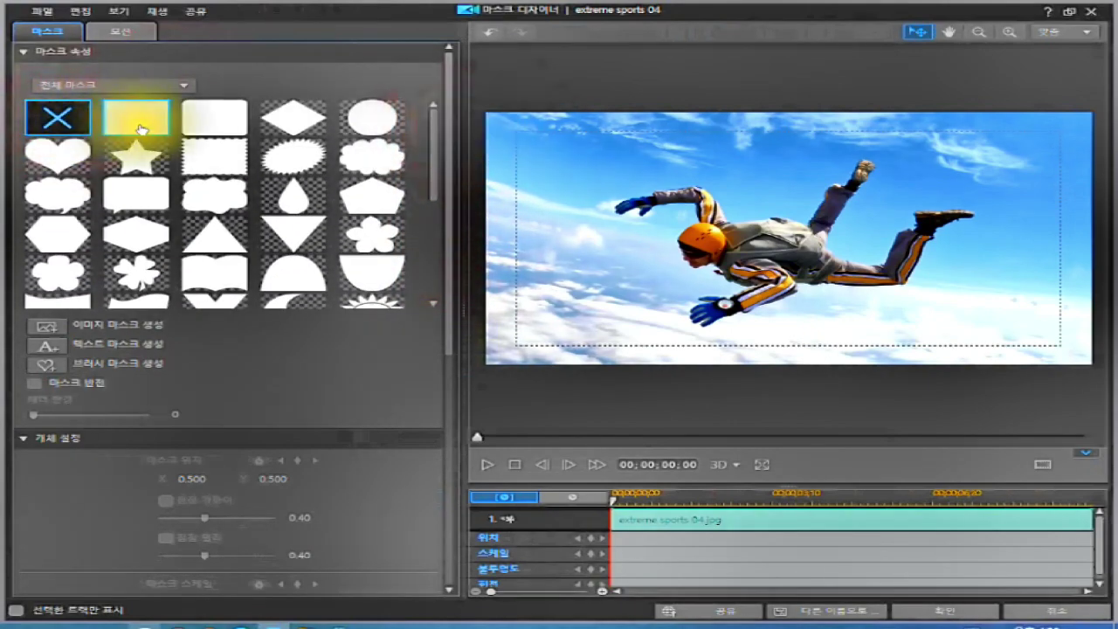
{"action": "left_click", "coordinate": [137, 117]}
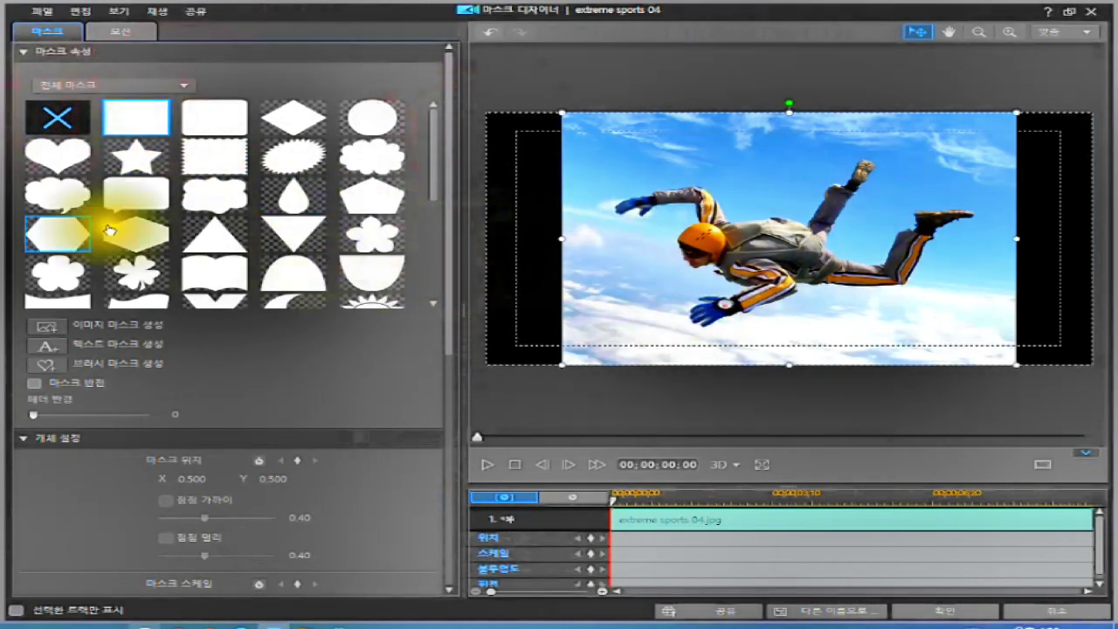
{"action": "left_click", "coordinate": [57, 120]}
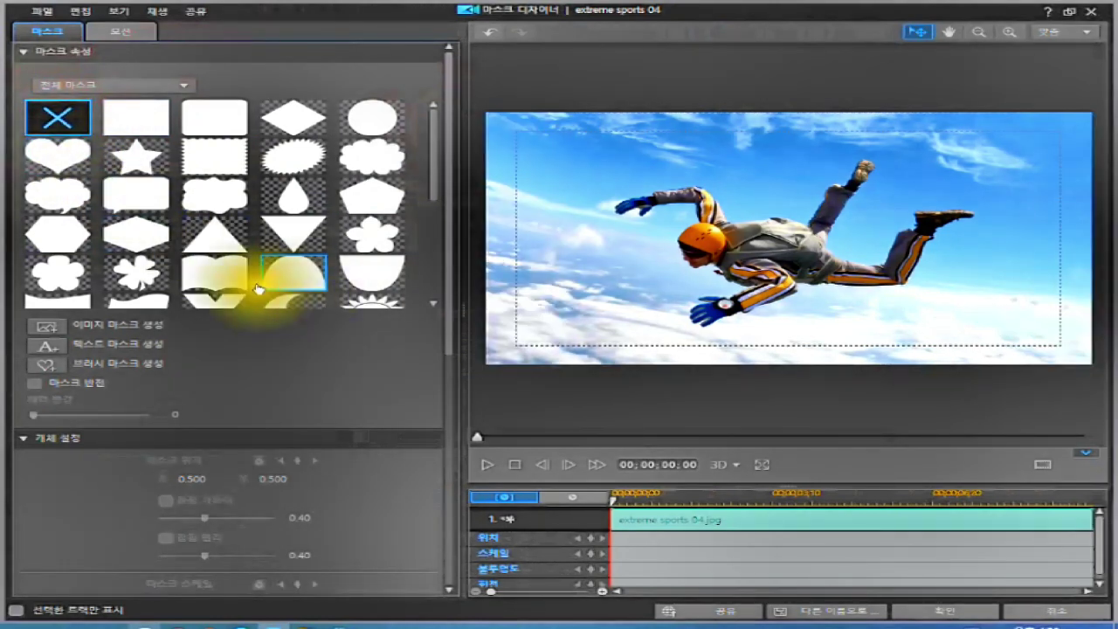
{"action": "left_click", "coordinate": [216, 131]}
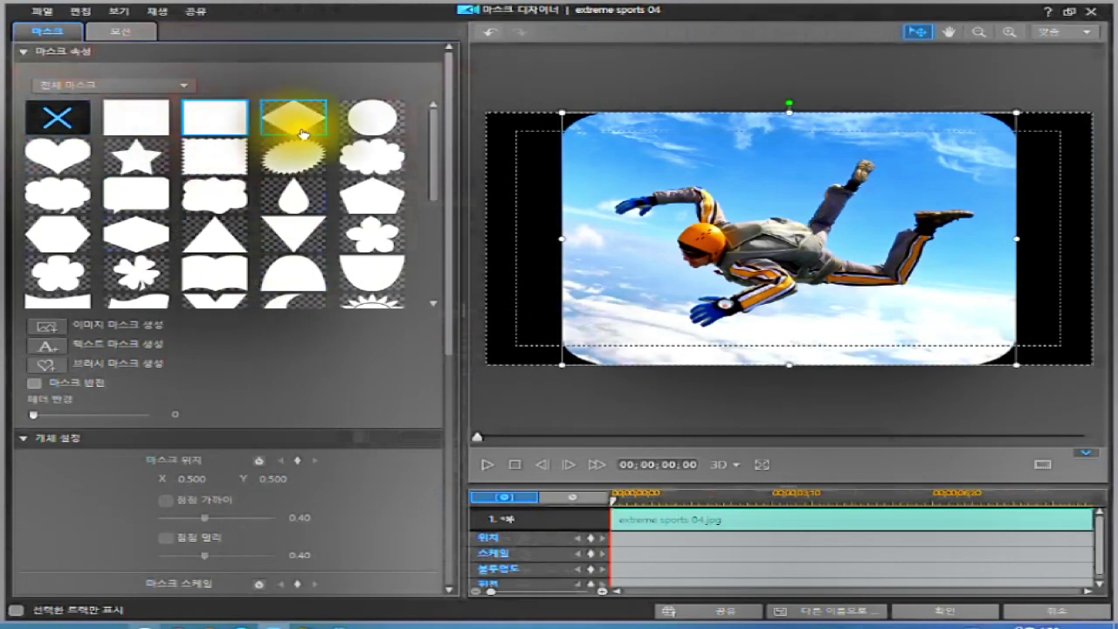
{"action": "left_click", "coordinate": [302, 131]}
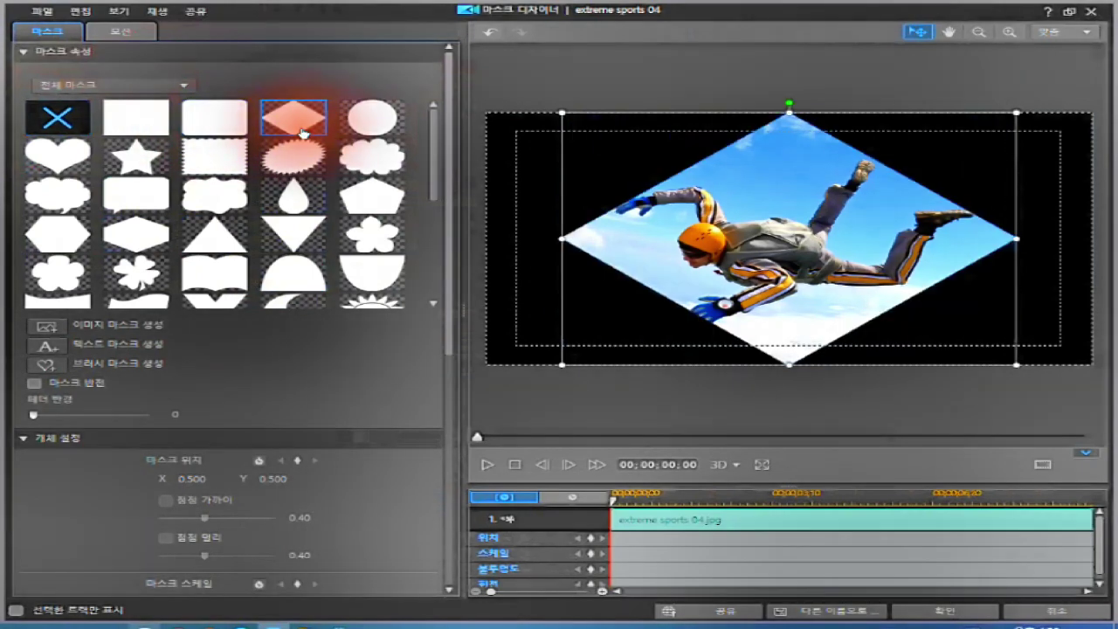
{"action": "left_click", "coordinate": [384, 132]}
{"action": "left_click", "coordinate": [53, 161]}
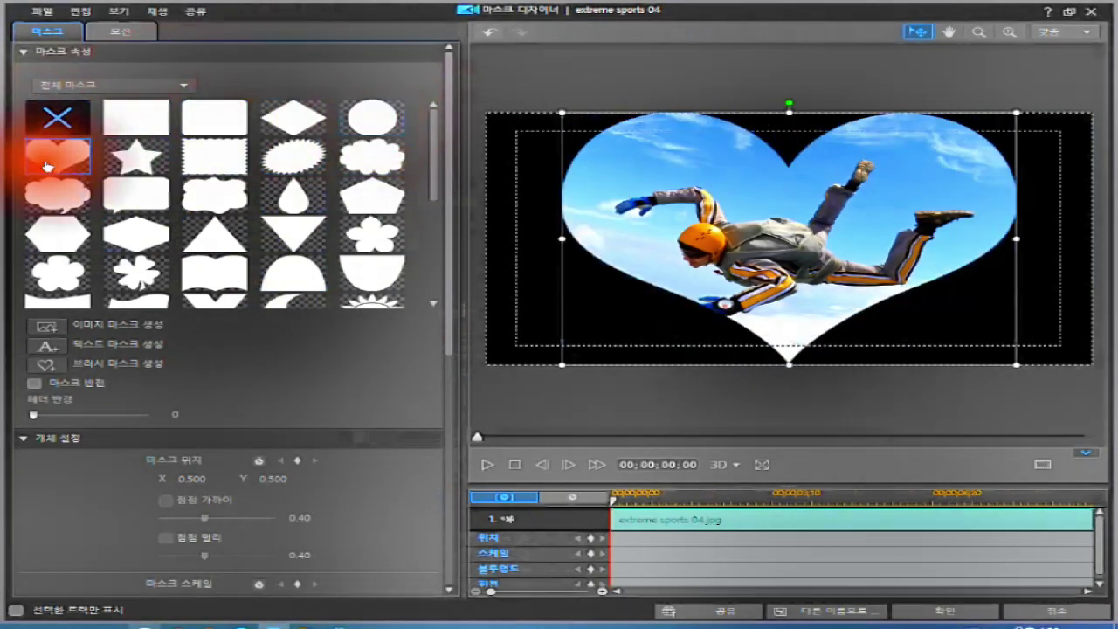
{"action": "left_click", "coordinate": [152, 168]}
{"action": "left_click", "coordinate": [370, 168]}
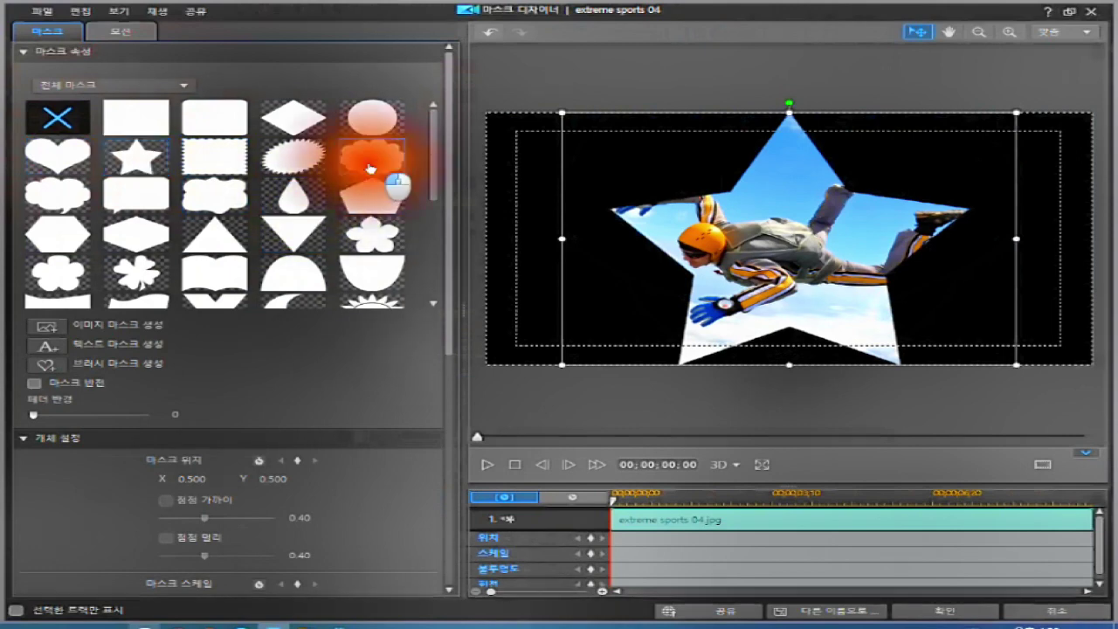
{"action": "left_click", "coordinate": [210, 194]}
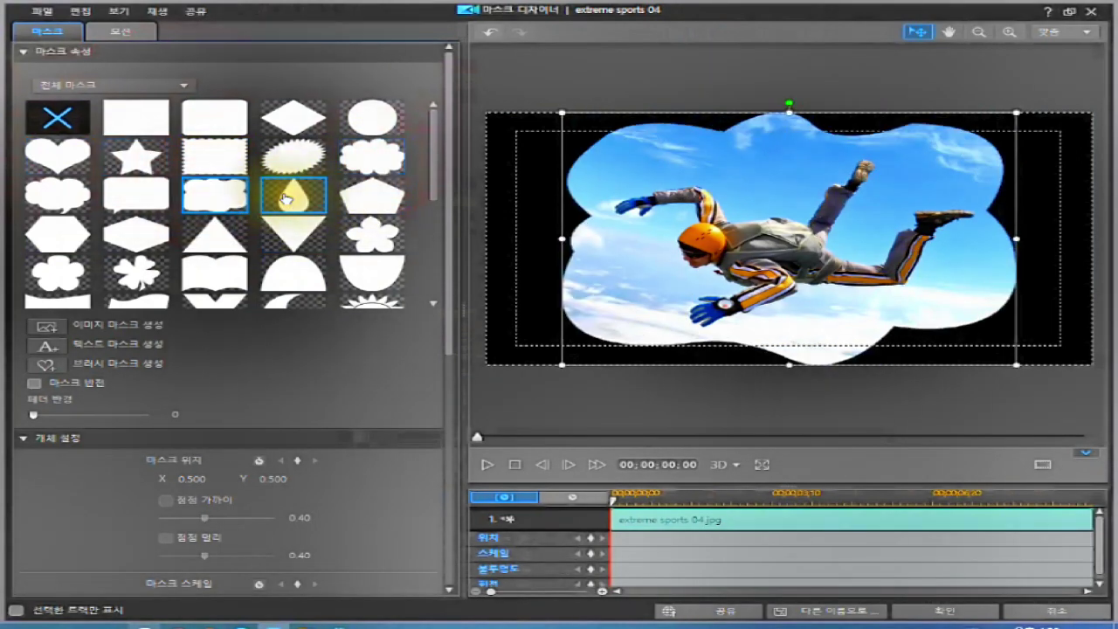
{"action": "left_click", "coordinate": [286, 199]}
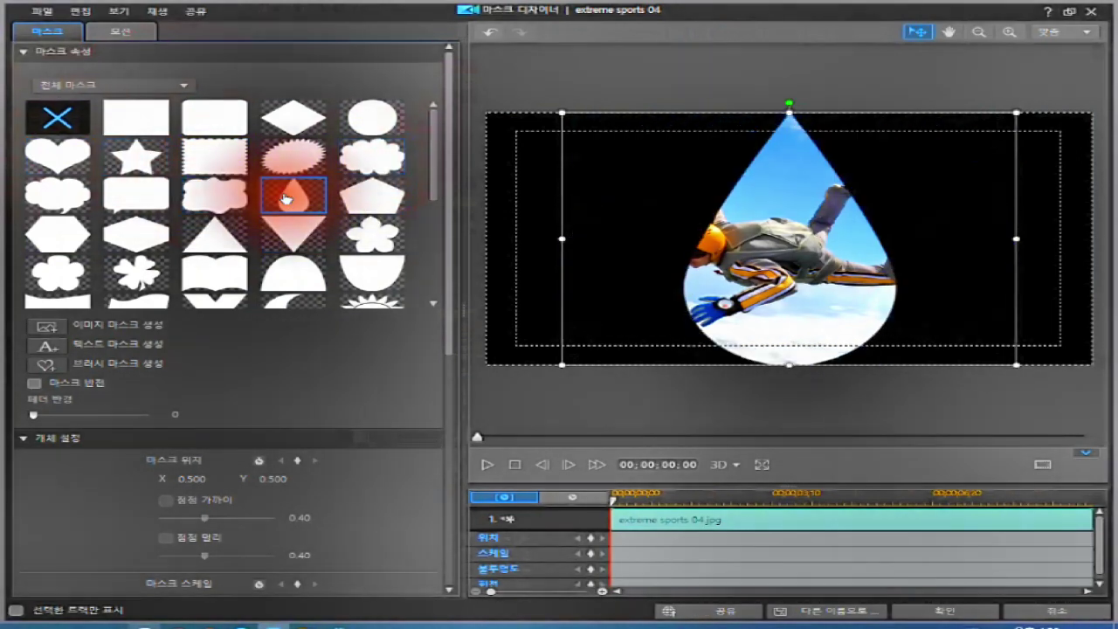
{"action": "left_click", "coordinate": [366, 203]}
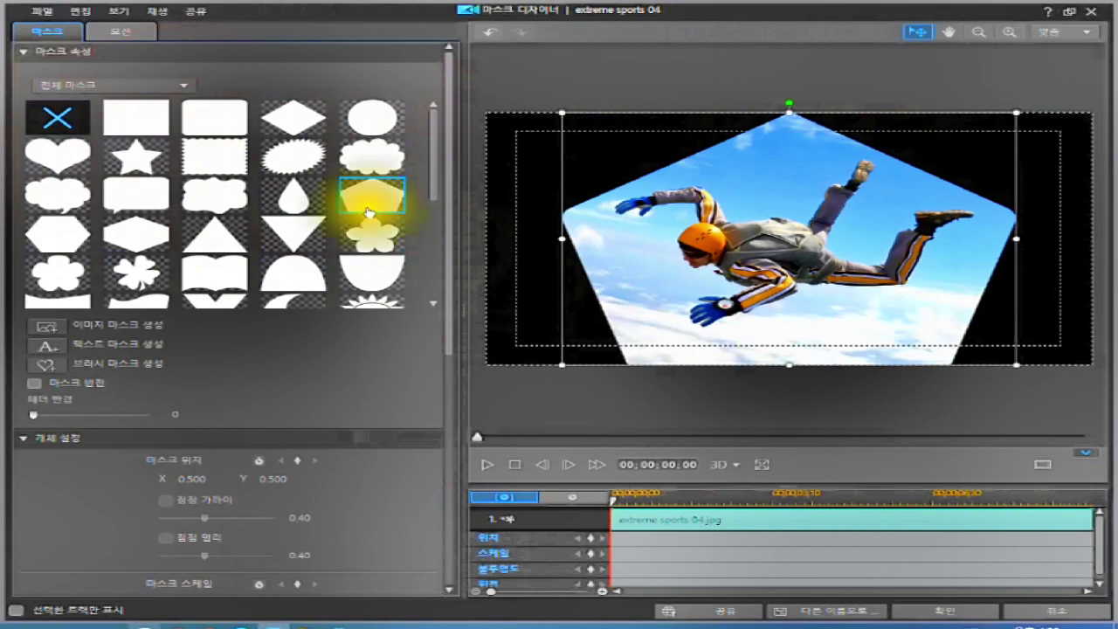
Step: Apply the circle mask to the skydiver image and preview it inverted, leaving mask inversion off
{"action": "left_click", "coordinate": [373, 124]}
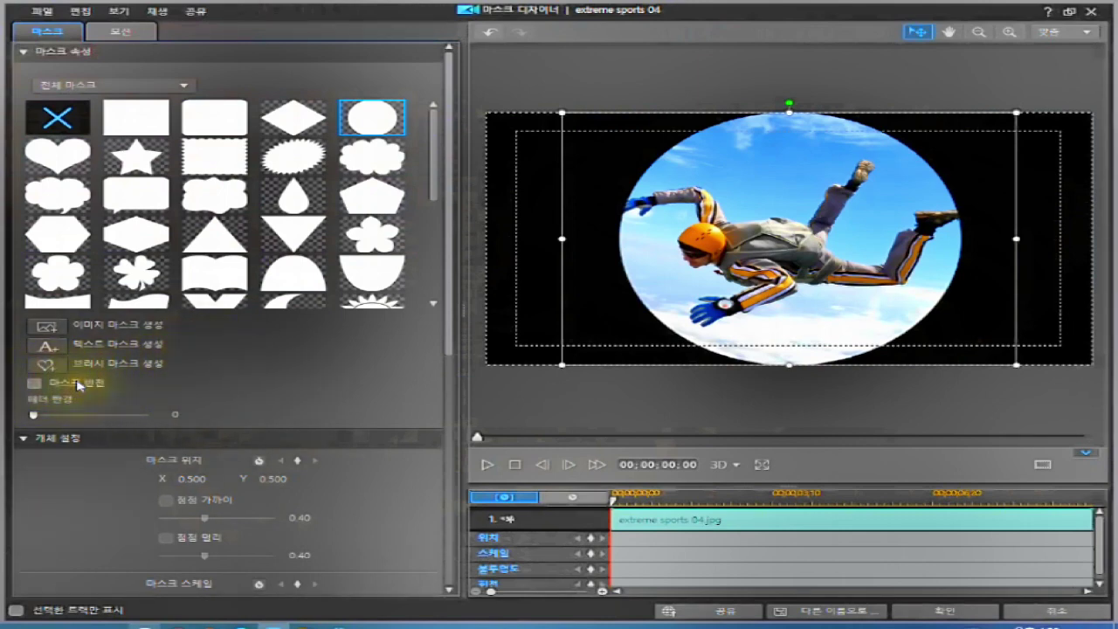
{"action": "left_click", "coordinate": [33, 383]}
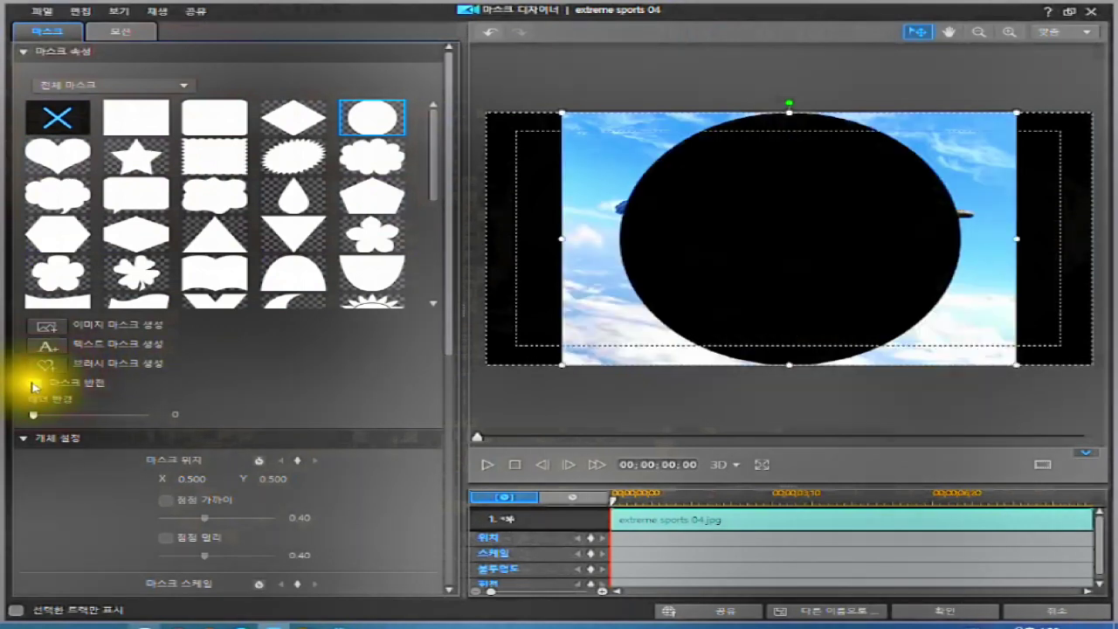
{"action": "left_click", "coordinate": [34, 383]}
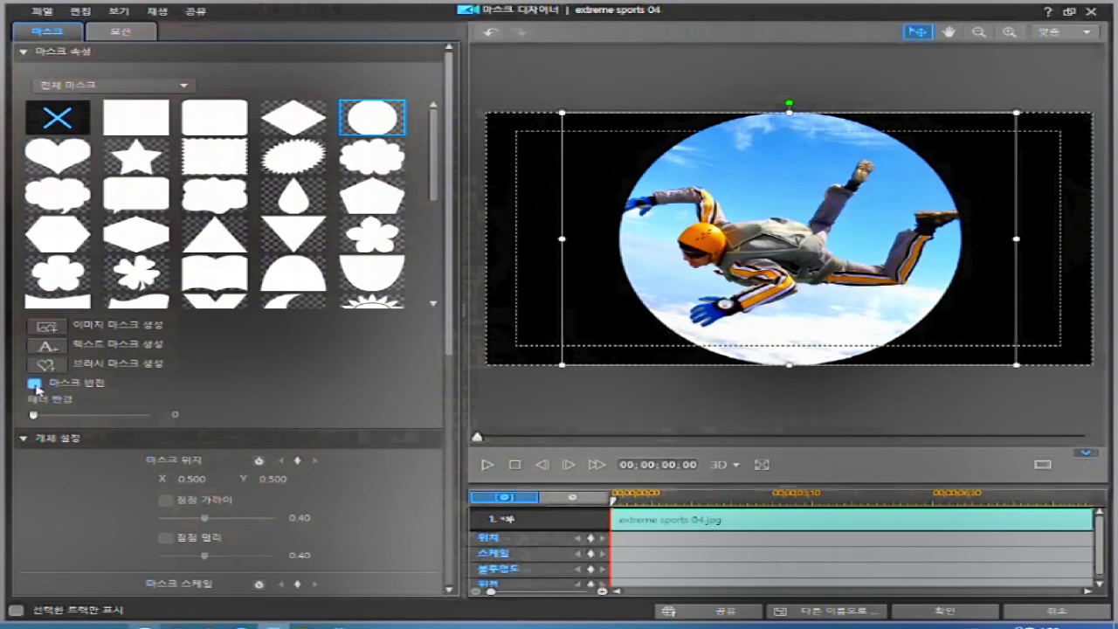
{"action": "left_click", "coordinate": [35, 384]}
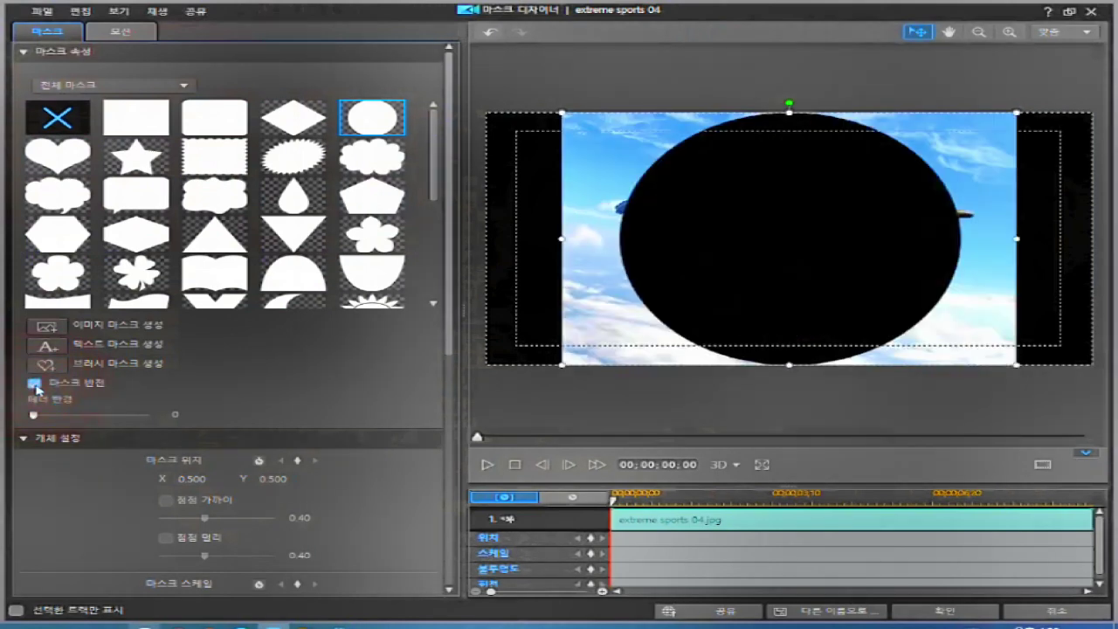
{"action": "left_click", "coordinate": [36, 385]}
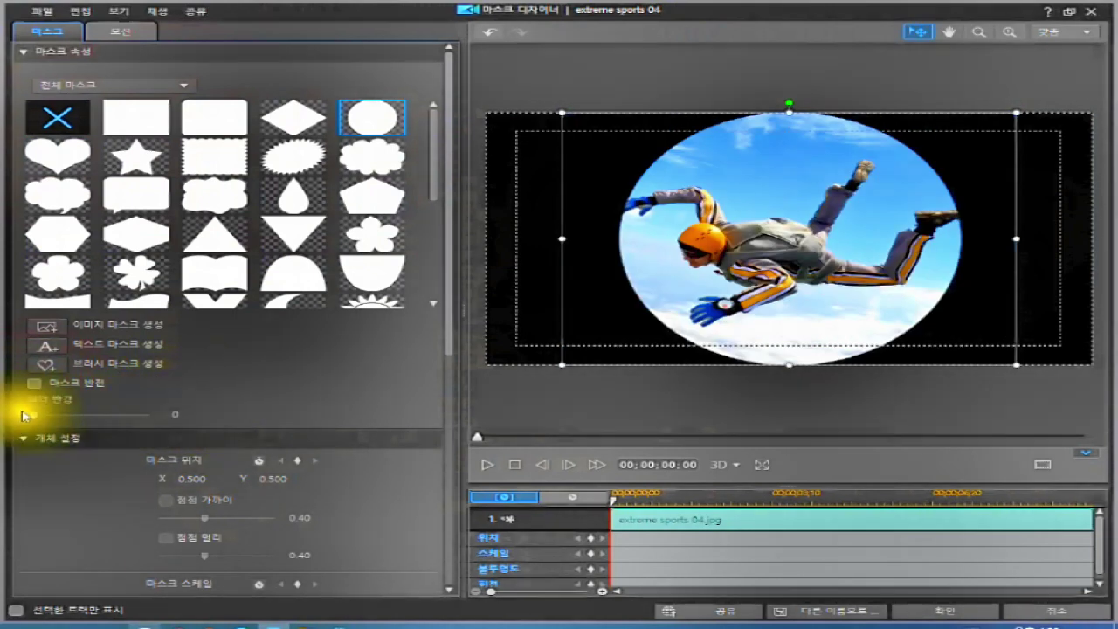
Step: Try a feather radius of 10 on the circle mask and reset it to 0
{"action": "left_click_drag", "start_coordinate": [29, 415], "coordinate": [203, 432]}
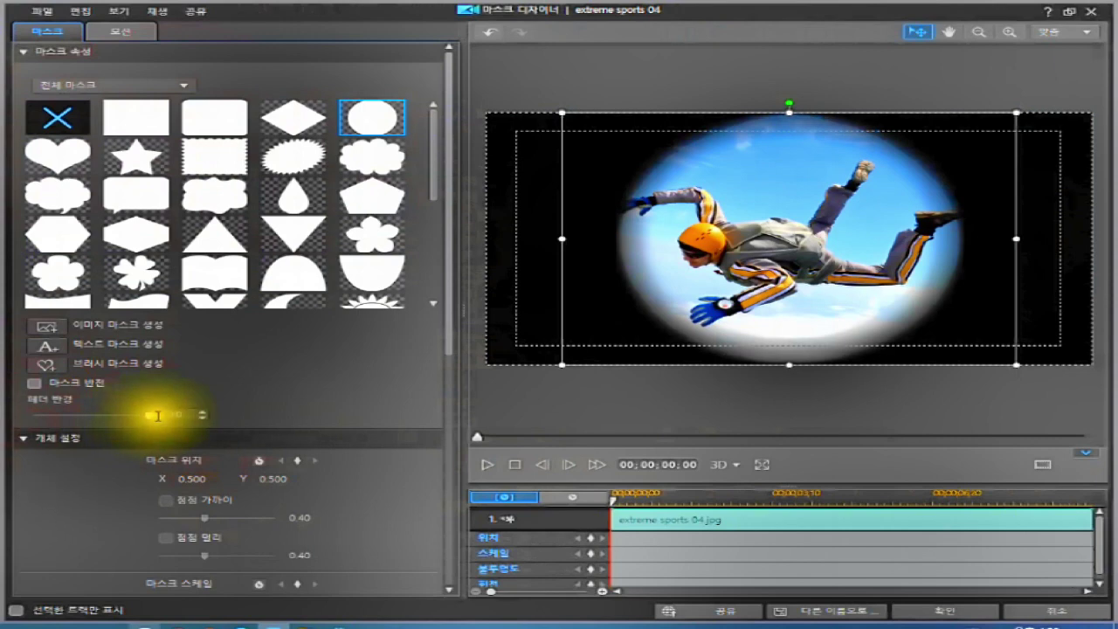
{"action": "mouse_move", "coordinate": [150, 420]}
{"action": "left_mouse_down"}
{"action": "mouse_move", "coordinate": [30, 421]}
{"action": "mouse_move", "coordinate": [172, 421]}
{"action": "left_mouse_up"}
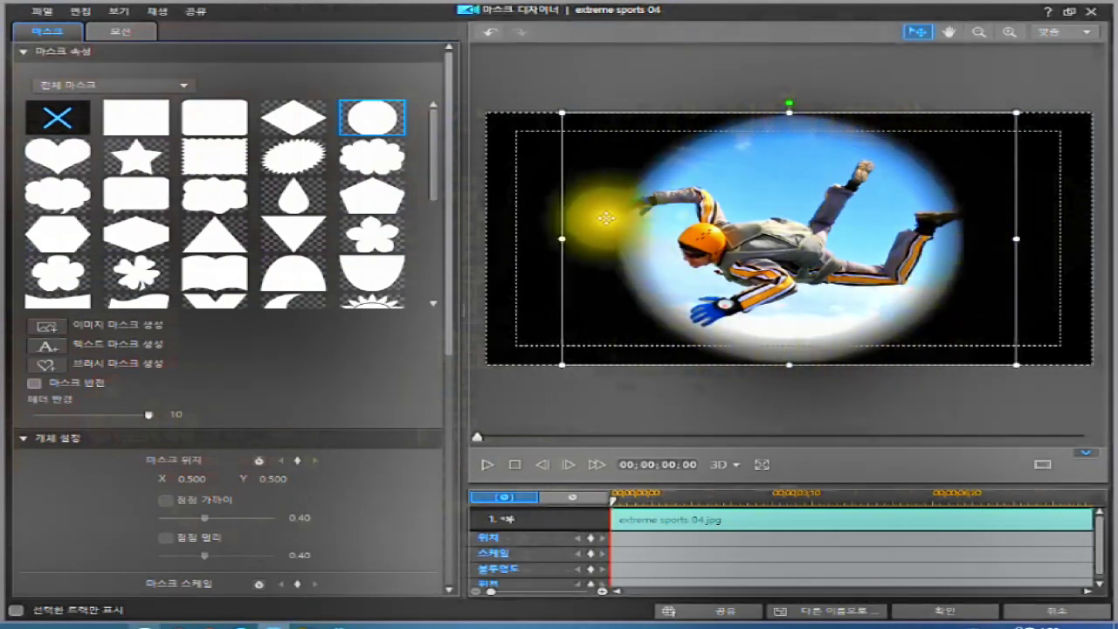
{"action": "left_click_drag", "start_coordinate": [150, 418], "coordinate": [29, 433]}
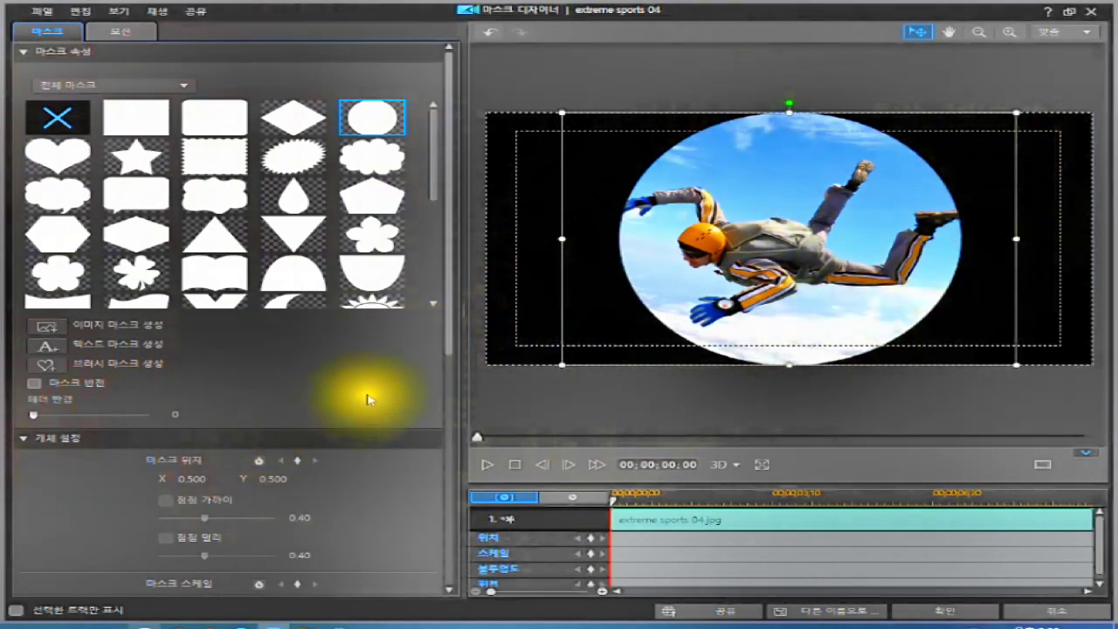
Step: Look through the circle mask's object settings, collapsing and reopening the section that holds position, scale, opacity and rotation
{"action": "left_click", "coordinate": [450, 315]}
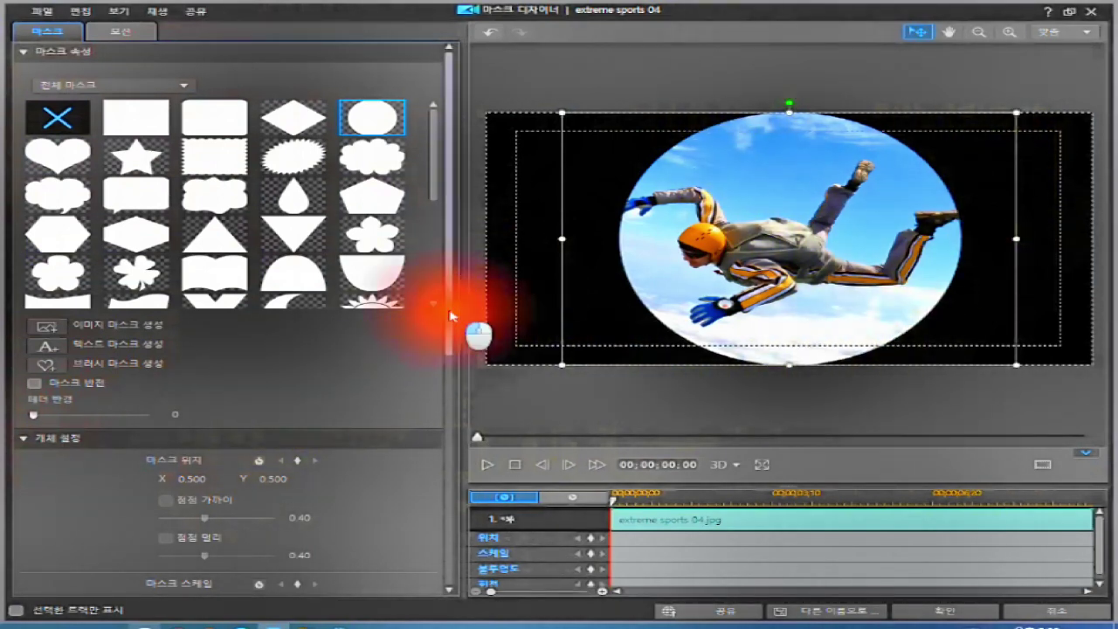
{"action": "left_click_drag", "start_coordinate": [451, 315], "coordinate": [397, 404]}
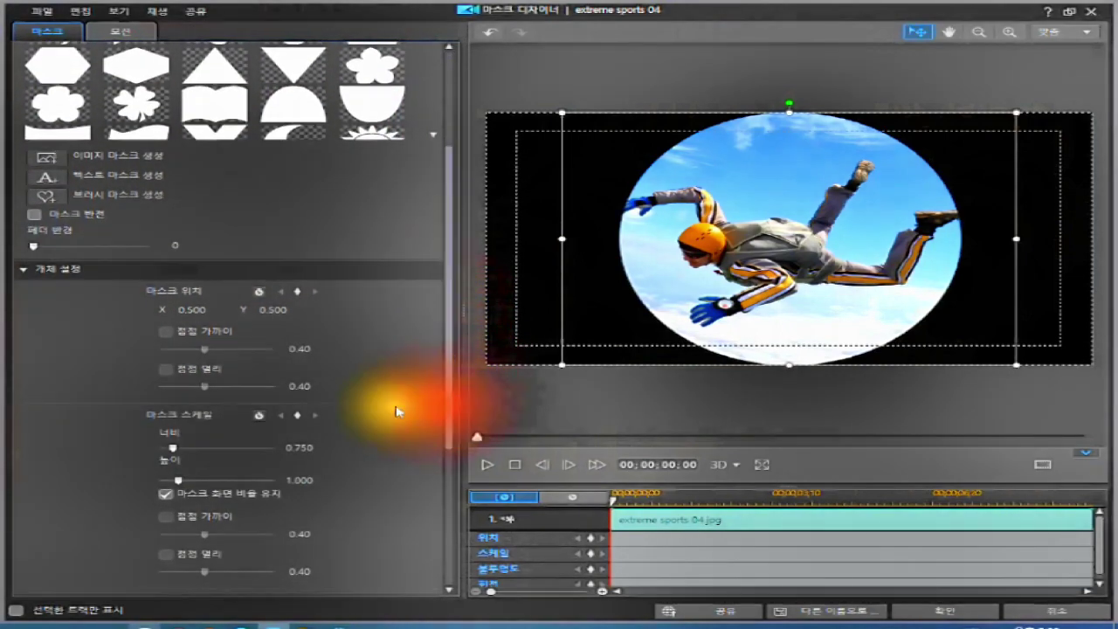
{"action": "left_click", "coordinate": [24, 272]}
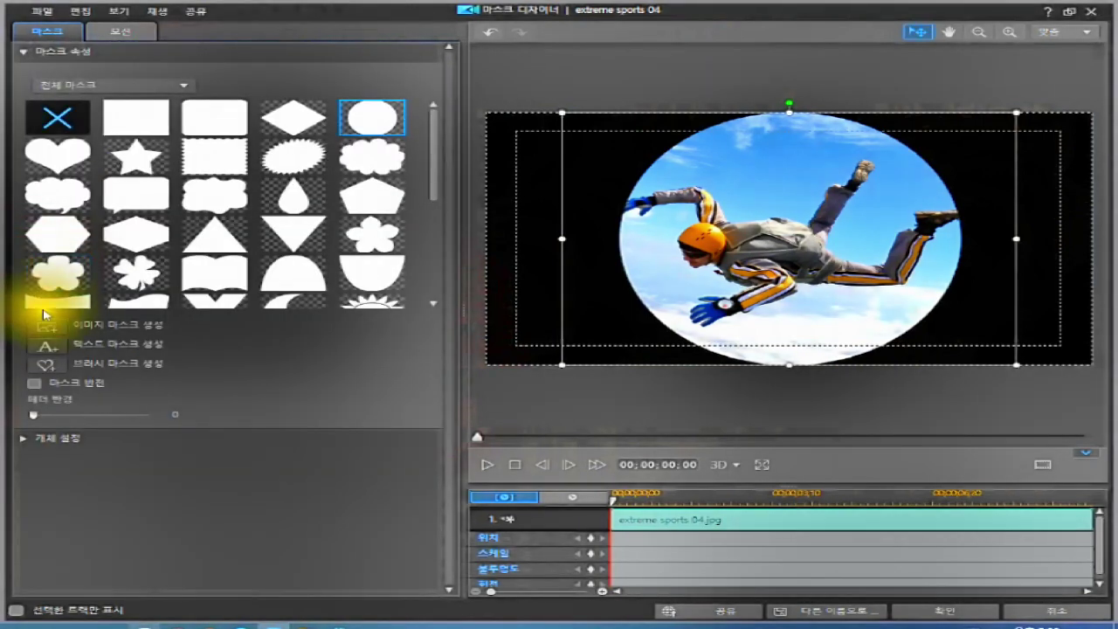
{"action": "left_click", "coordinate": [21, 442]}
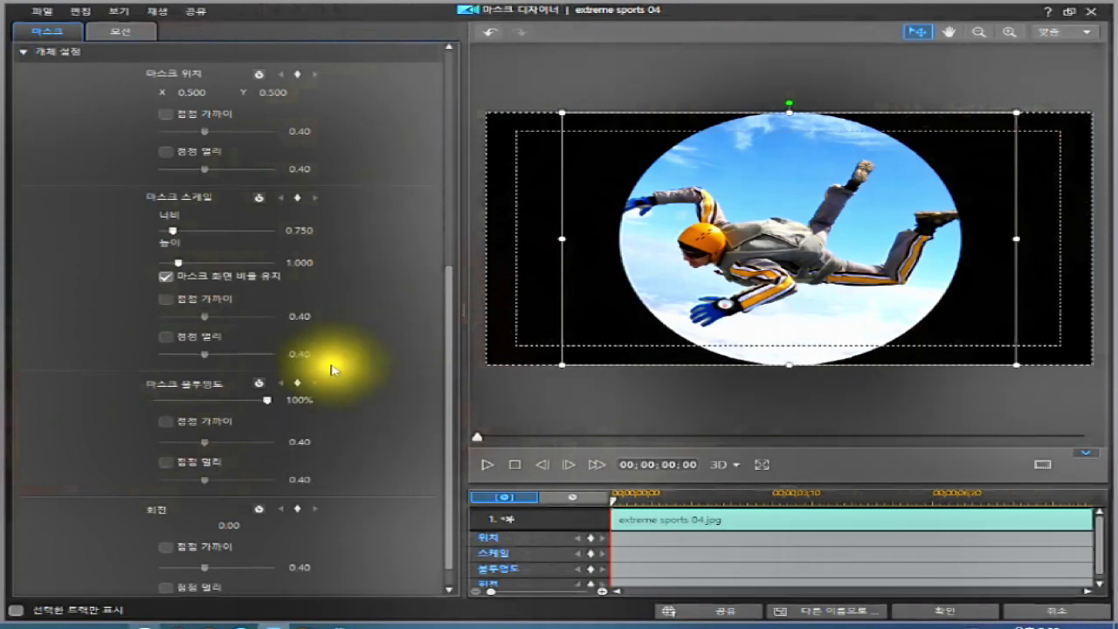
Step: Shrink the circle mask with its aspect ratio maintained, to a width of about 0.517 and a height of about 0.689
{"action": "left_click", "coordinate": [166, 278]}
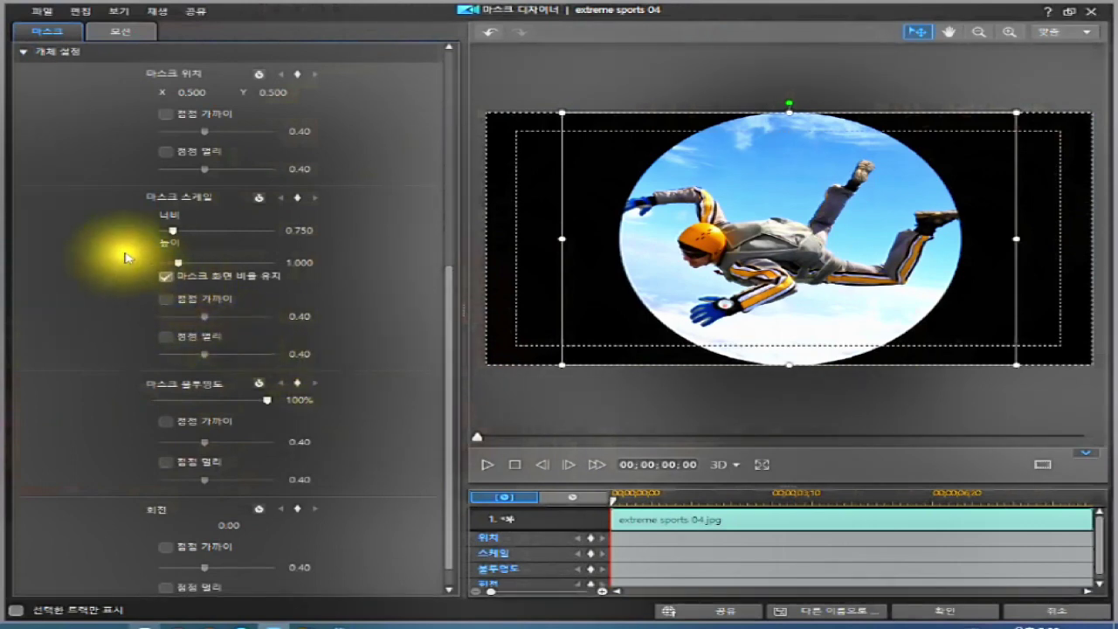
{"action": "left_click", "coordinate": [163, 279]}
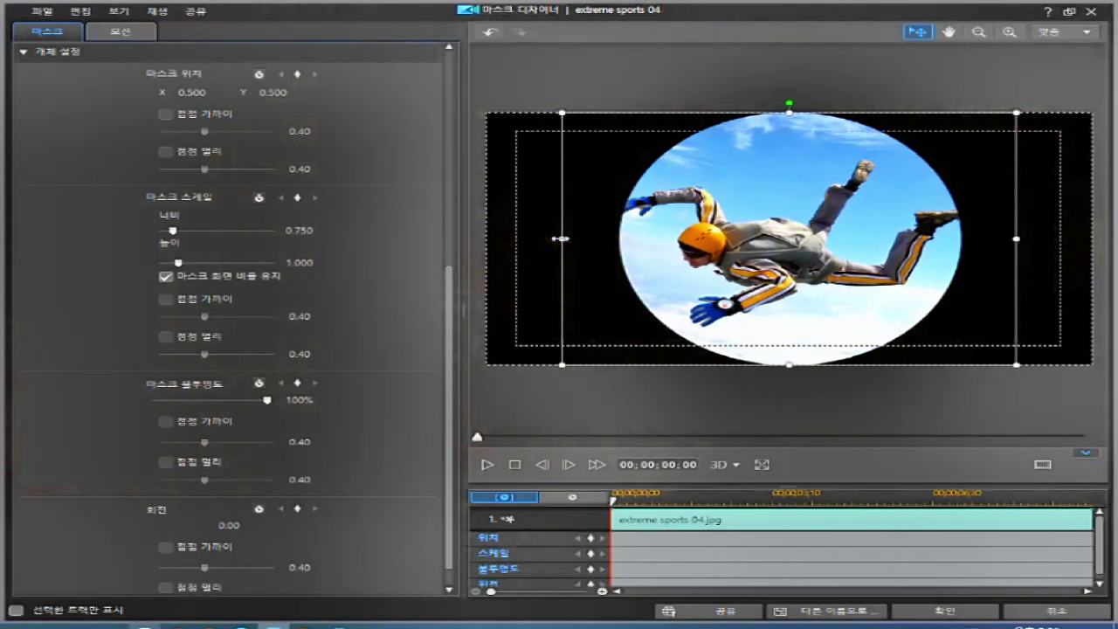
{"action": "left_click", "coordinate": [560, 238]}
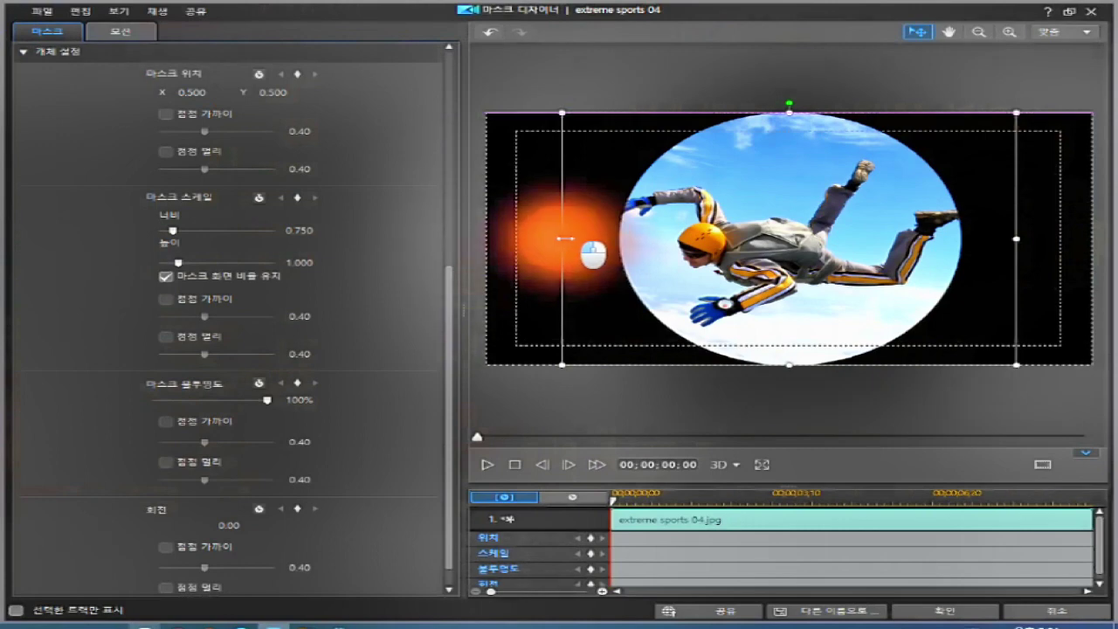
{"action": "left_click_drag", "start_coordinate": [569, 238], "coordinate": [630, 266]}
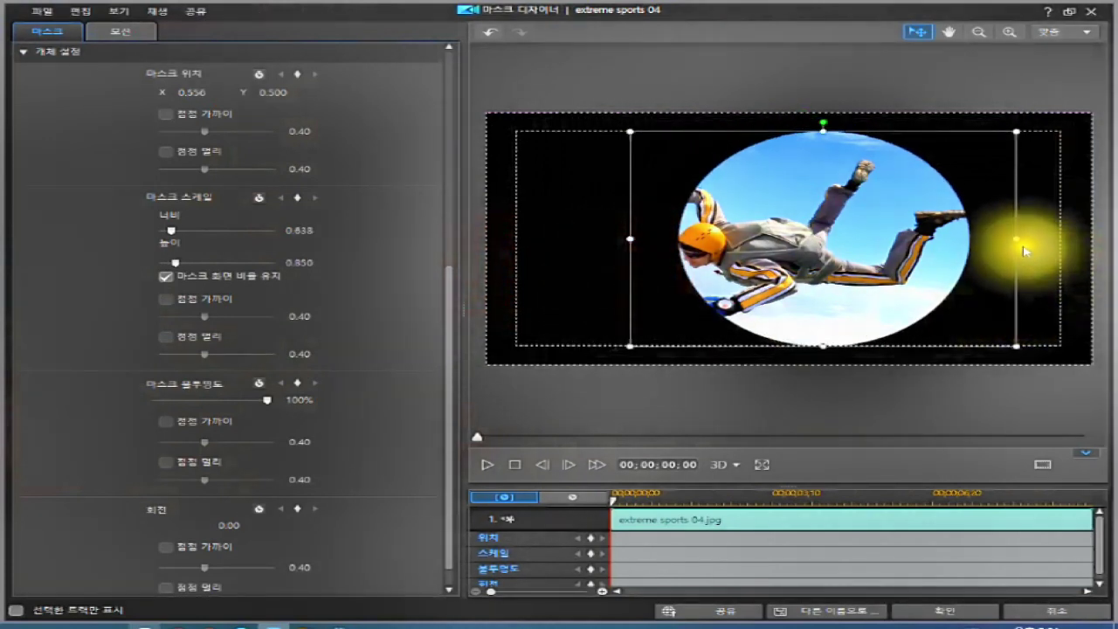
{"action": "left_click_drag", "start_coordinate": [1015, 238], "coordinate": [971, 238]}
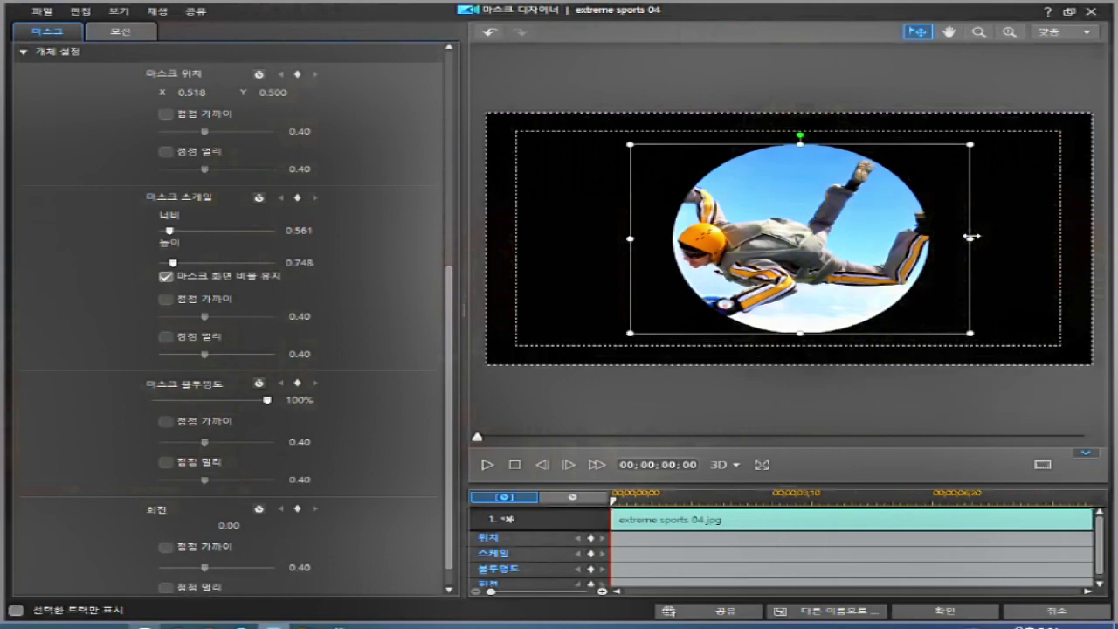
{"action": "left_click_drag", "start_coordinate": [972, 236], "coordinate": [971, 236]}
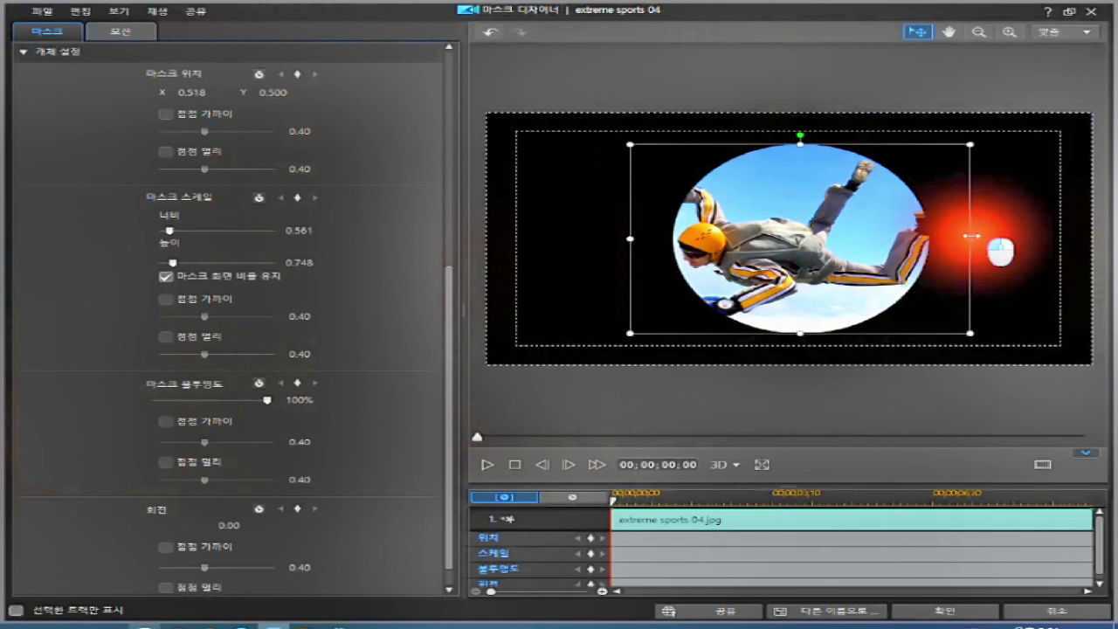
{"action": "left_click_drag", "start_coordinate": [971, 235], "coordinate": [943, 236]}
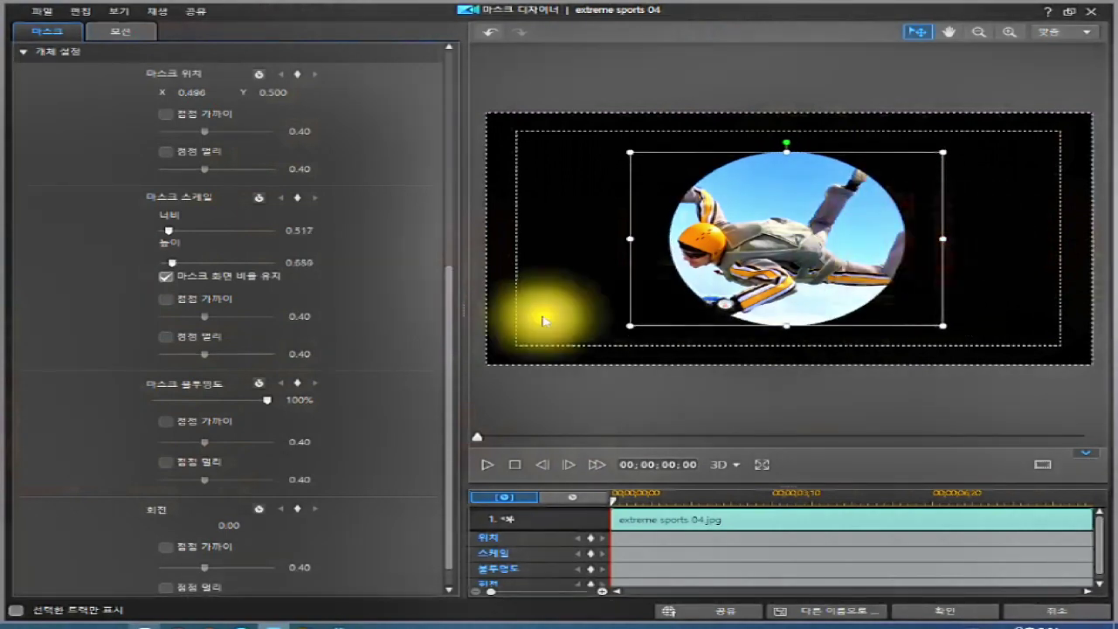
Step: Turn off maintaining the mask's aspect ratio and stretch only its height from the upper edge, to about 0.725
{"action": "left_click", "coordinate": [164, 278]}
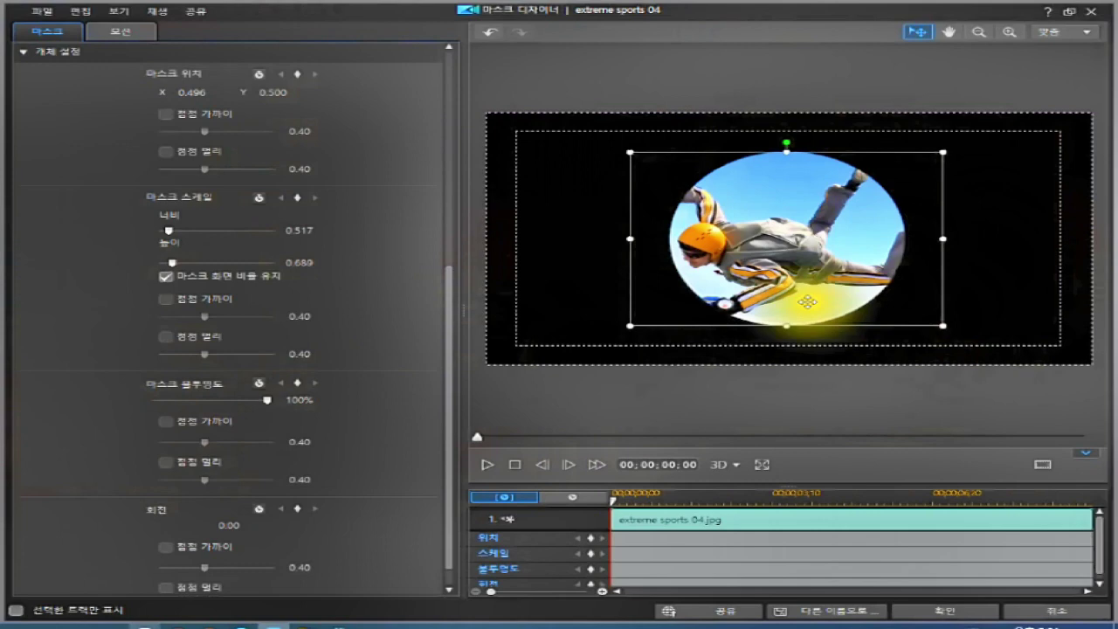
{"action": "left_click", "coordinate": [166, 278]}
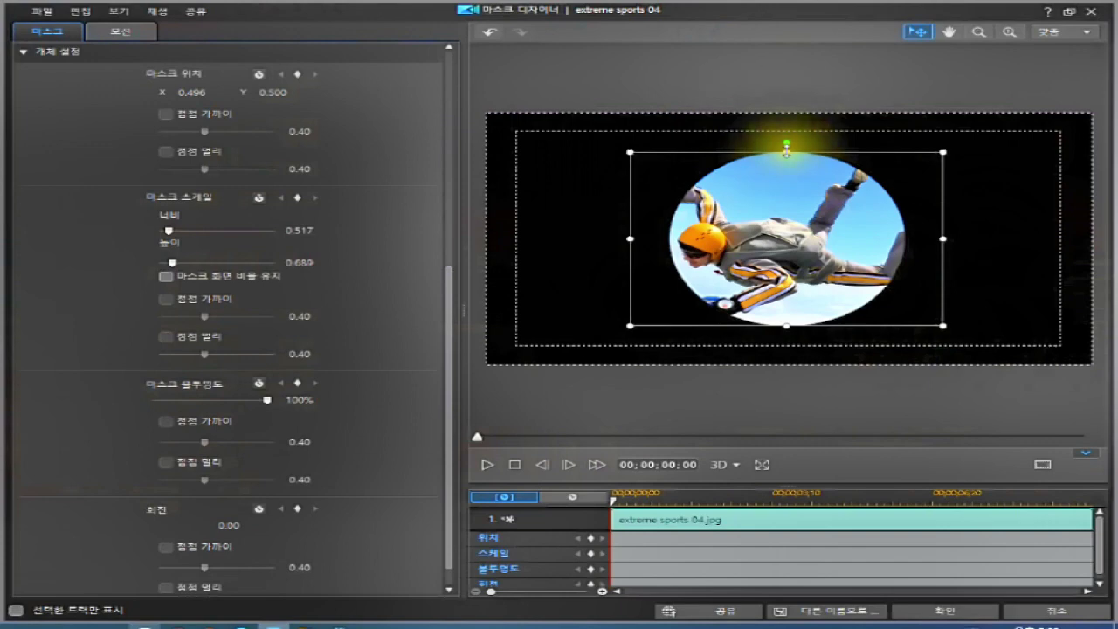
{"action": "left_click", "coordinate": [786, 151]}
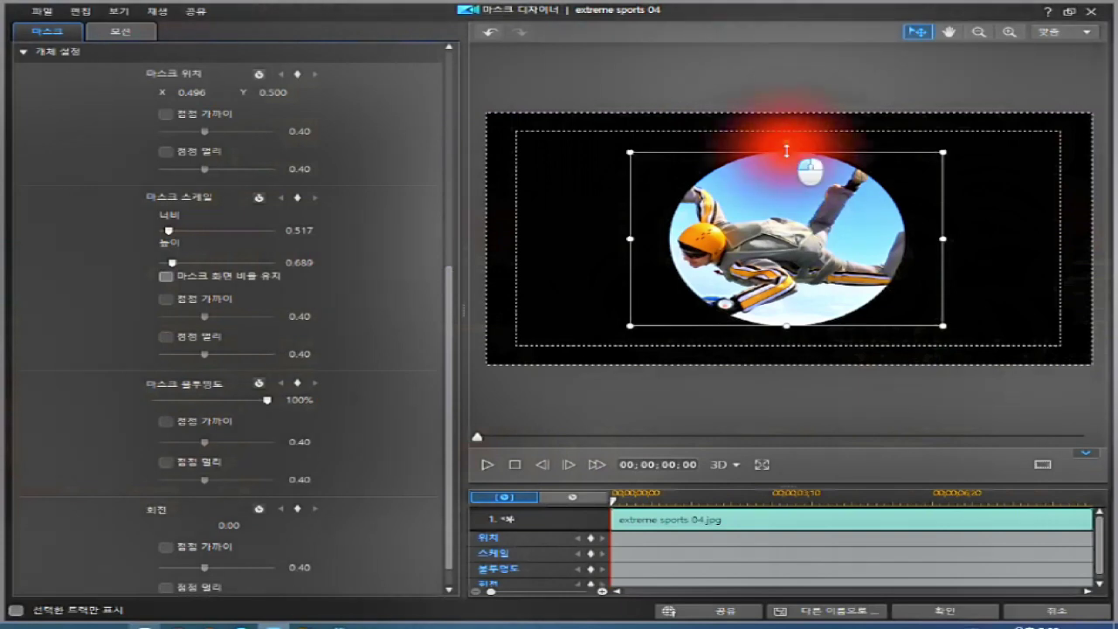
{"action": "left_click_drag", "start_coordinate": [786, 158], "coordinate": [787, 122]}
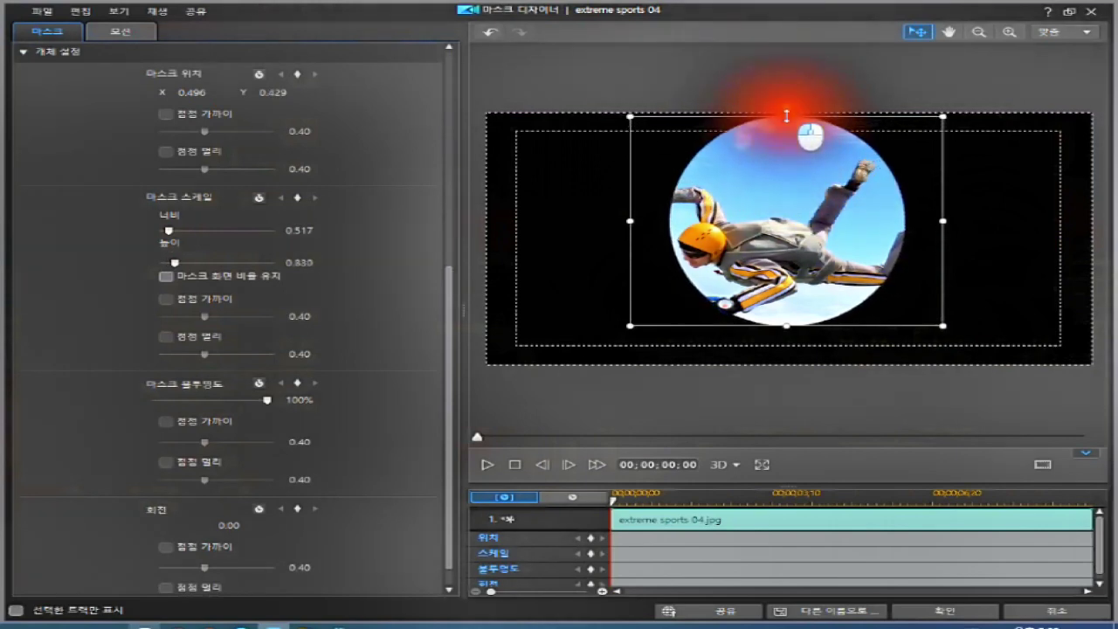
{"action": "left_click_drag", "start_coordinate": [786, 116], "coordinate": [791, 133]}
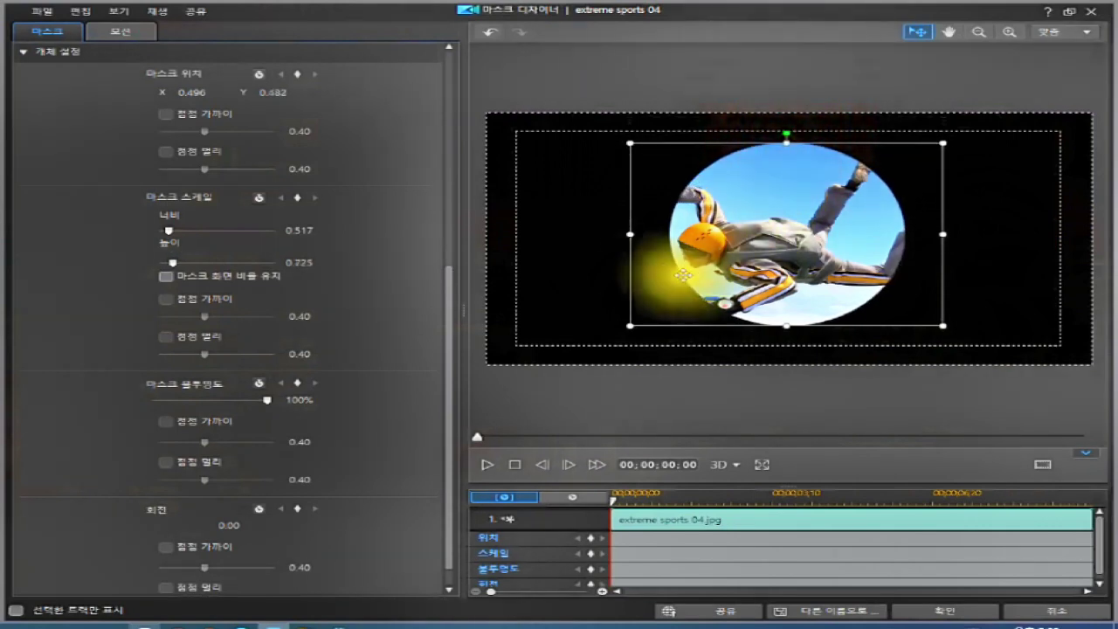
Step: Widen the mask on both sides into an ellipse around the whole skydiver, with a width of about 0.769
{"action": "left_click", "coordinate": [629, 234]}
{"action": "left_click_drag", "start_coordinate": [628, 234], "coordinate": [556, 262]}
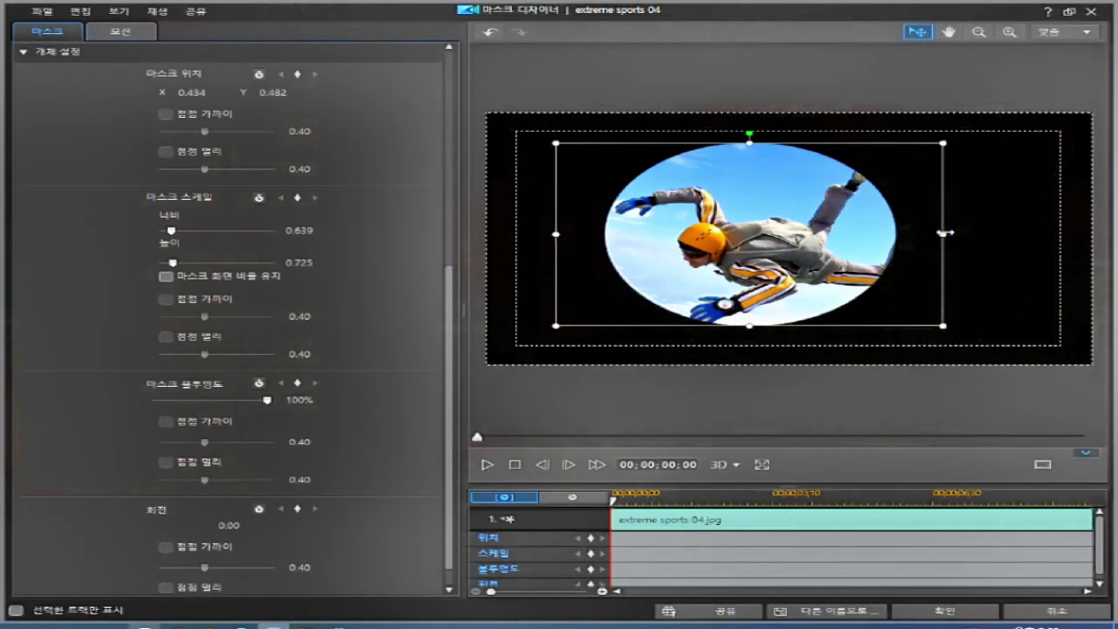
{"action": "left_click", "coordinate": [945, 232]}
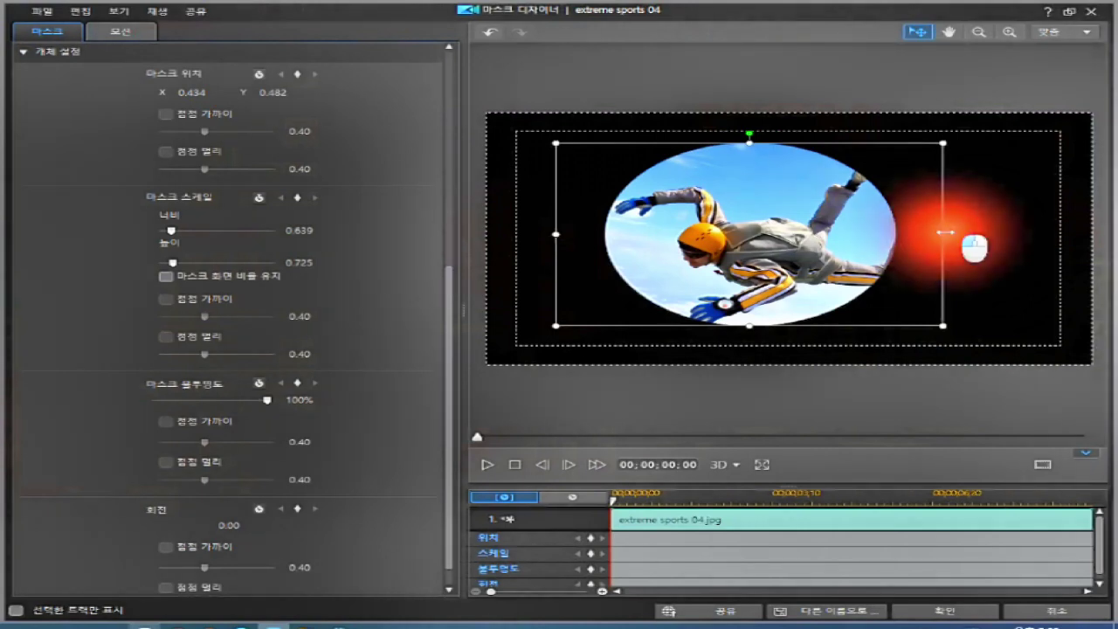
{"action": "left_click_drag", "start_coordinate": [944, 232], "coordinate": [1023, 268]}
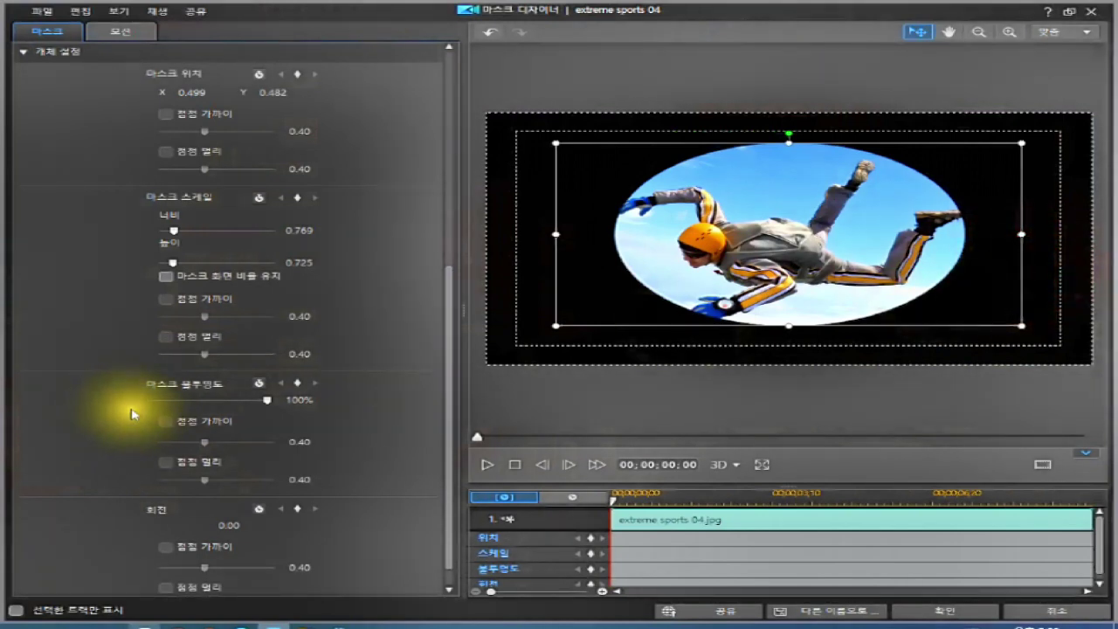
Step: Switch the mask's aspect ratio lock on and off again, leaving it off
{"action": "left_click", "coordinate": [163, 278]}
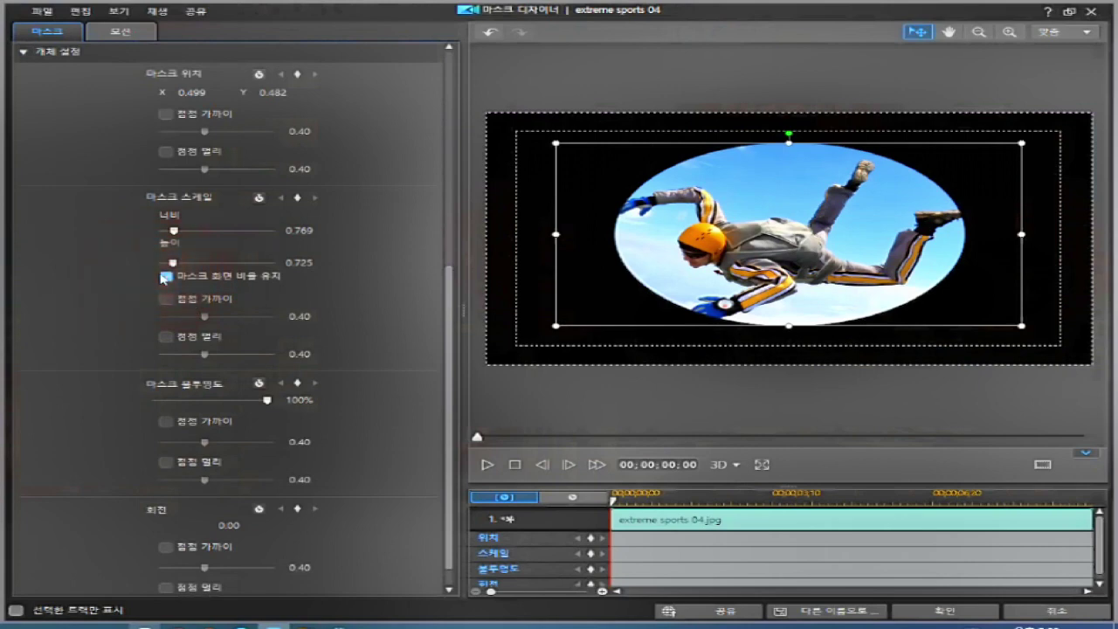
{"action": "left_click", "coordinate": [166, 280]}
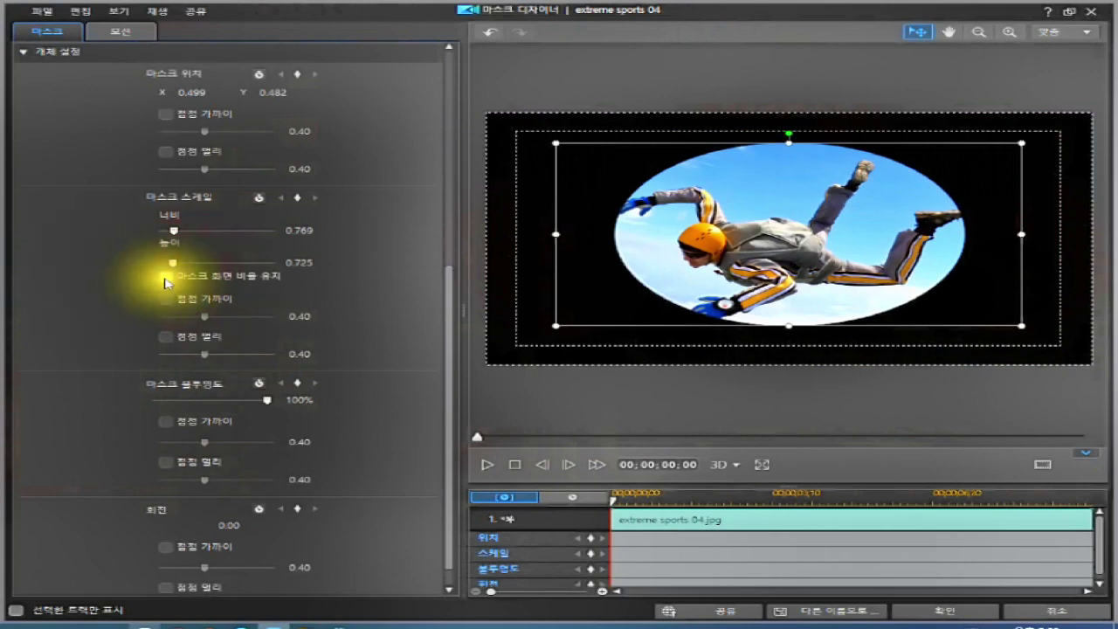
{"action": "left_click", "coordinate": [164, 279]}
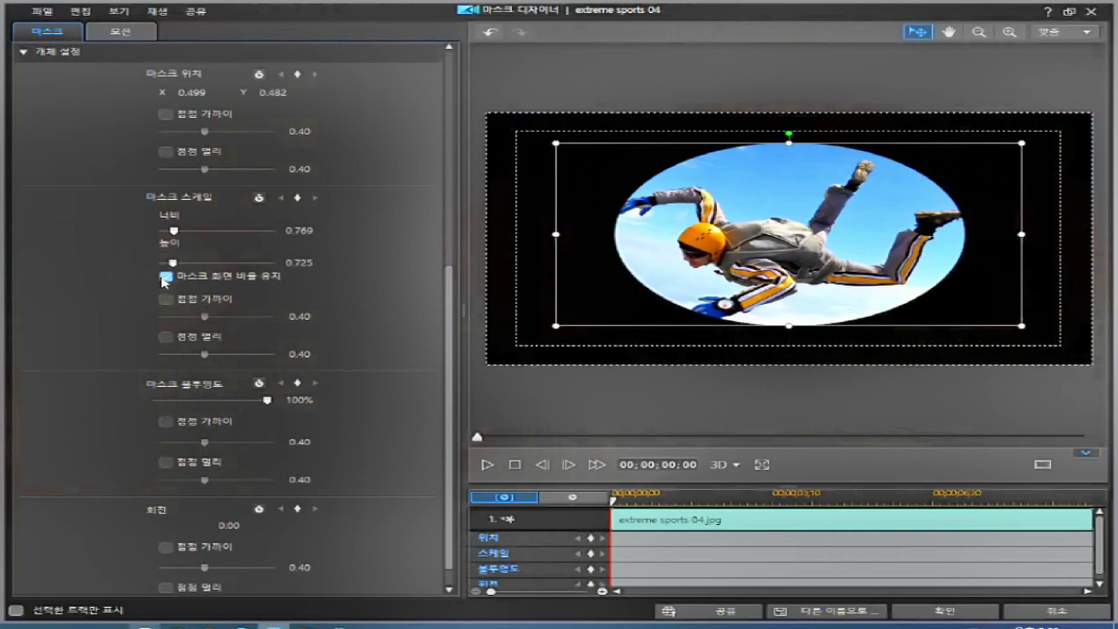
{"action": "left_click", "coordinate": [165, 280]}
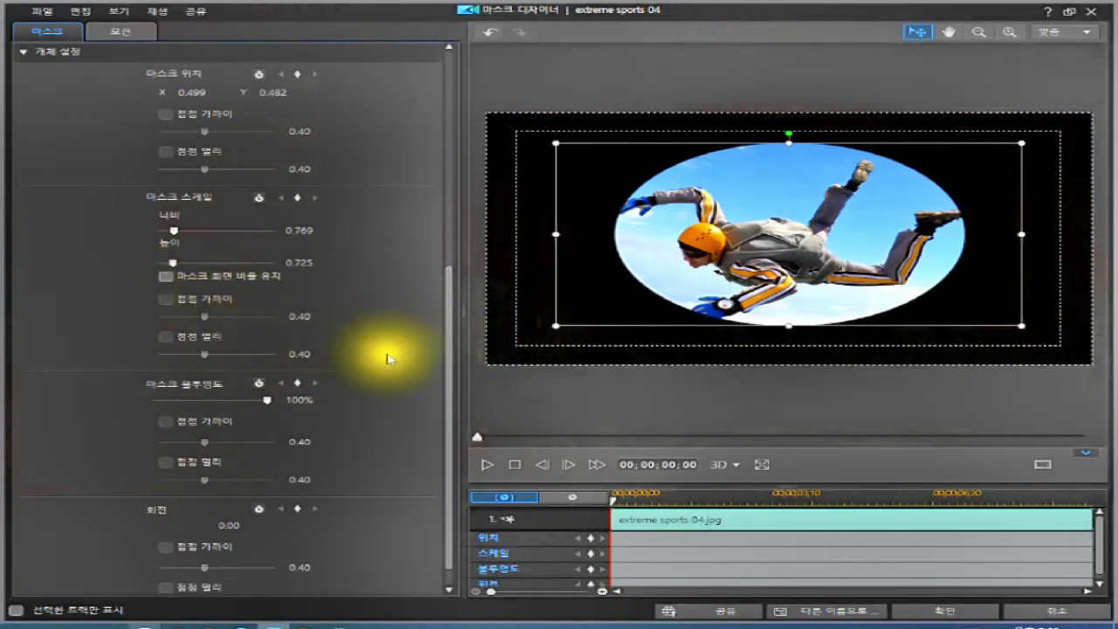
Step: Try a mask opacity of 55% and 45%, and return it to 100%
{"action": "left_click_drag", "start_coordinate": [448, 352], "coordinate": [424, 429]}
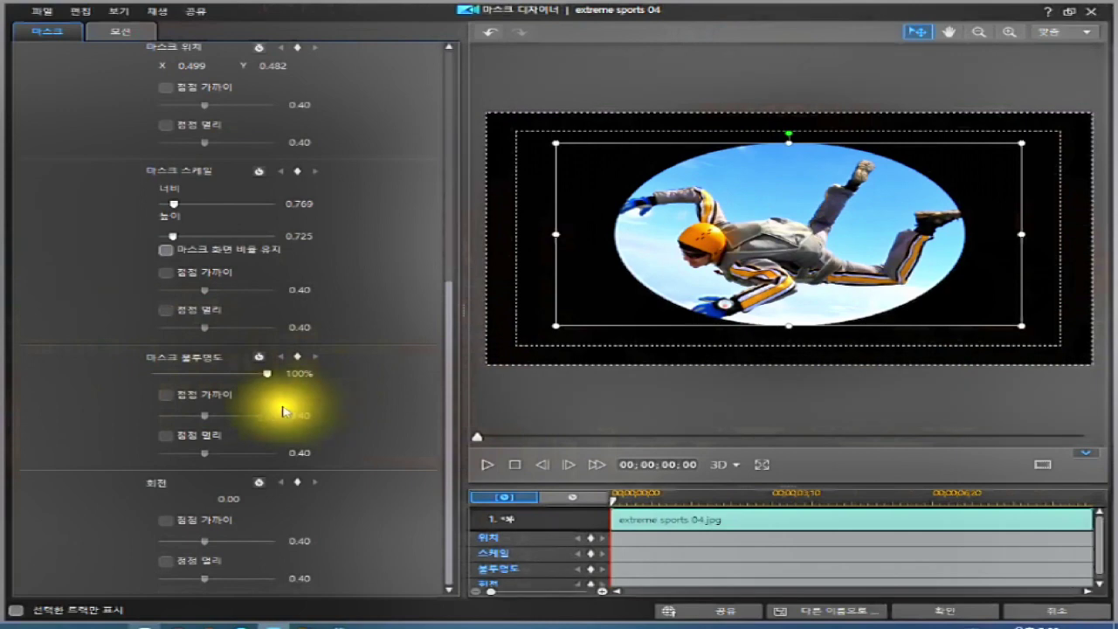
{"action": "left_click_drag", "start_coordinate": [264, 376], "coordinate": [263, 377]}
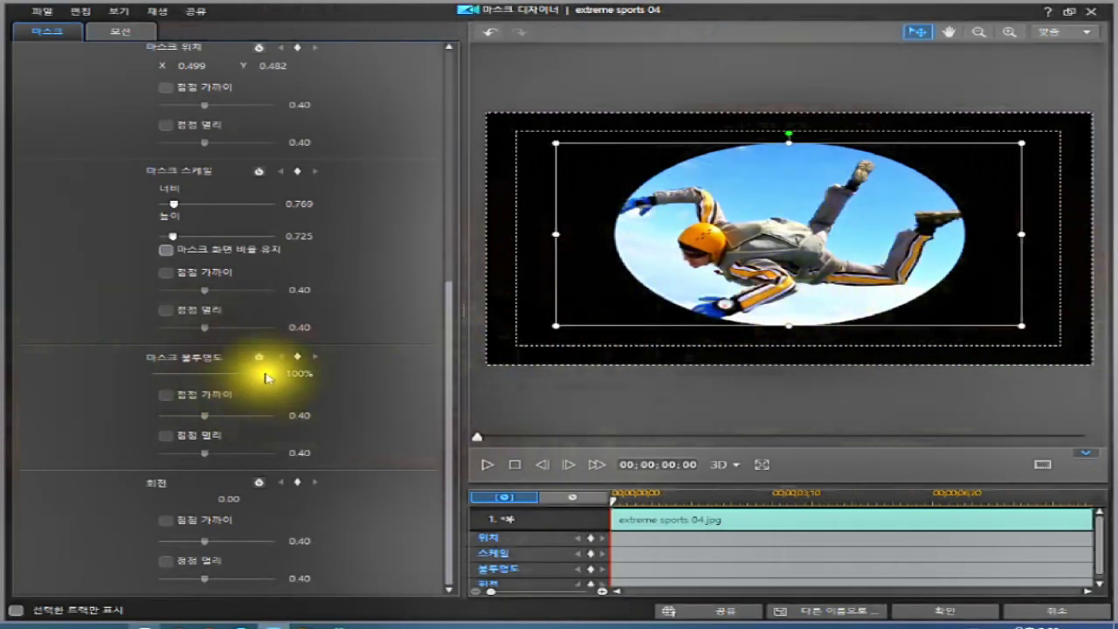
{"action": "left_click_drag", "start_coordinate": [266, 377], "coordinate": [219, 391]}
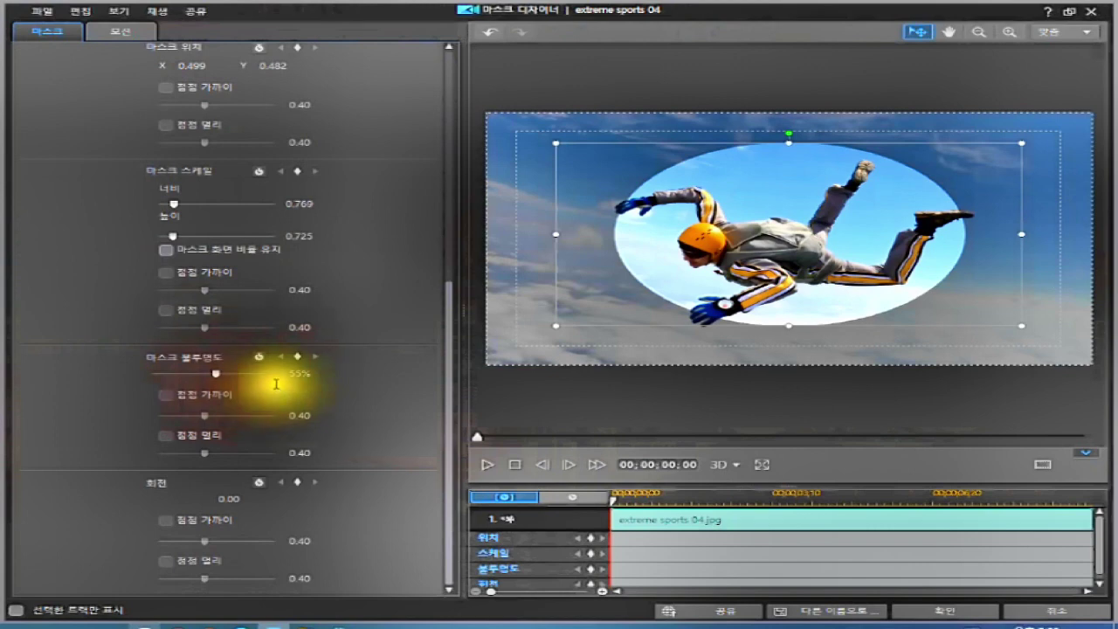
{"action": "mouse_move", "coordinate": [214, 377]}
{"action": "left_mouse_down"}
{"action": "mouse_move", "coordinate": [145, 382]}
{"action": "mouse_move", "coordinate": [278, 377]}
{"action": "mouse_move", "coordinate": [150, 393]}
{"action": "mouse_move", "coordinate": [203, 390]}
{"action": "left_mouse_up"}
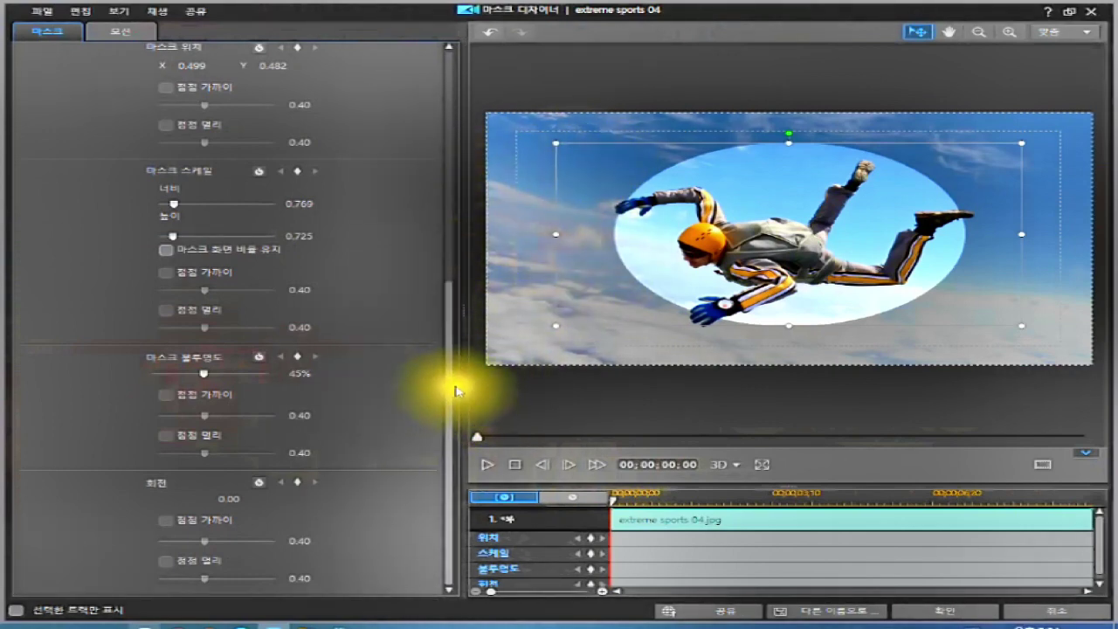
{"action": "left_click_drag", "start_coordinate": [450, 371], "coordinate": [458, 420]}
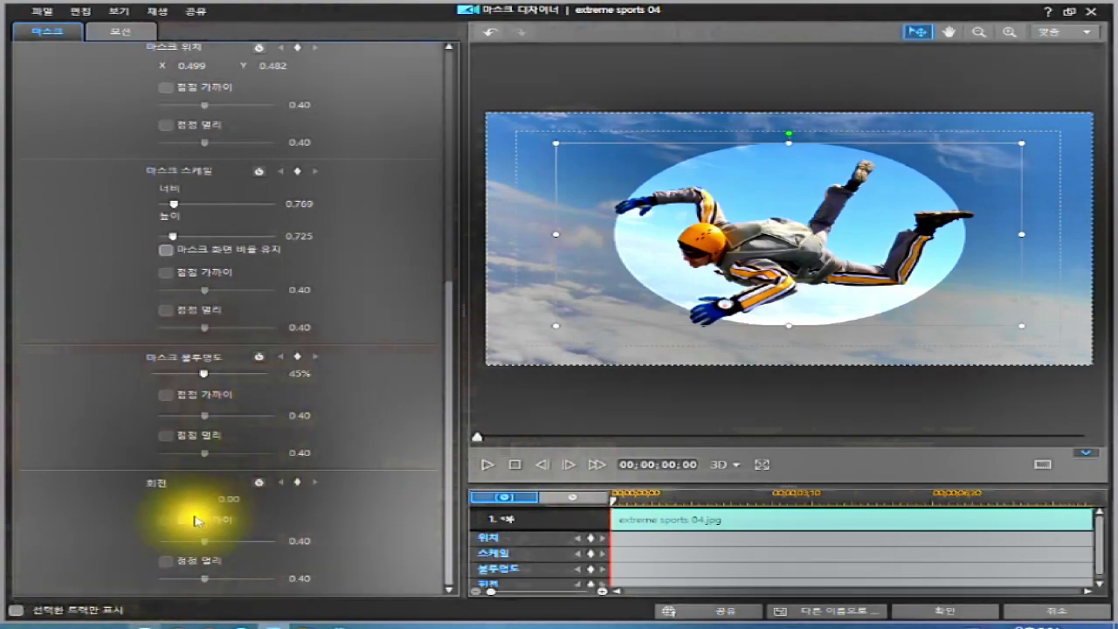
{"action": "left_click", "coordinate": [201, 381]}
{"action": "left_click_drag", "start_coordinate": [201, 381], "coordinate": [310, 402]}
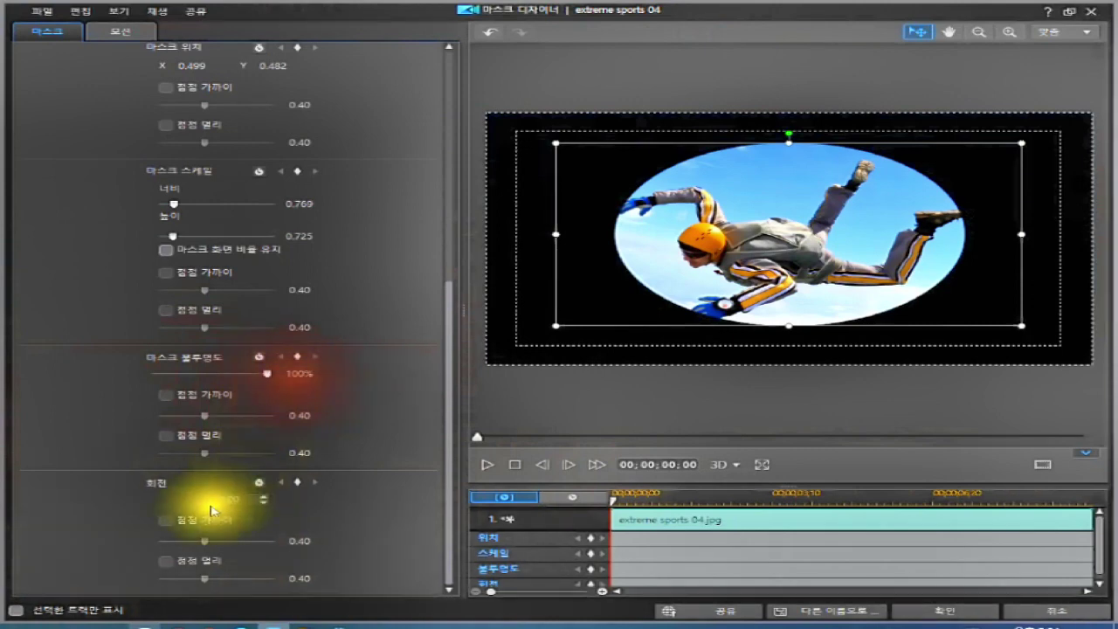
Step: Turn on displaying only the selected track and apply the finished elliptical mask to the clip
{"action": "left_click", "coordinate": [14, 611]}
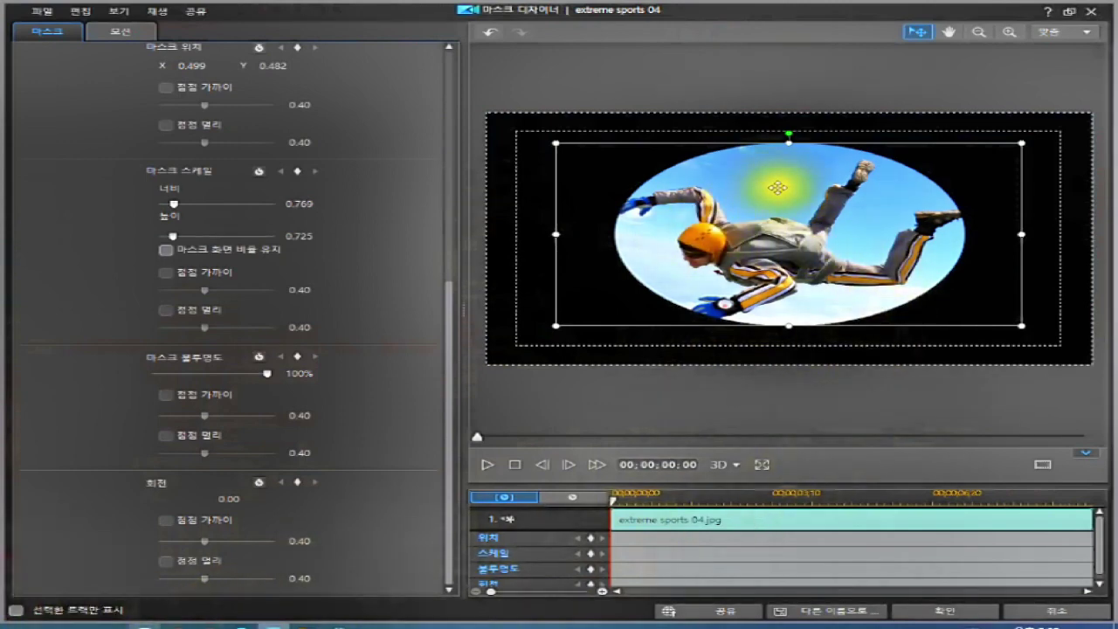
{"action": "left_click", "coordinate": [734, 198]}
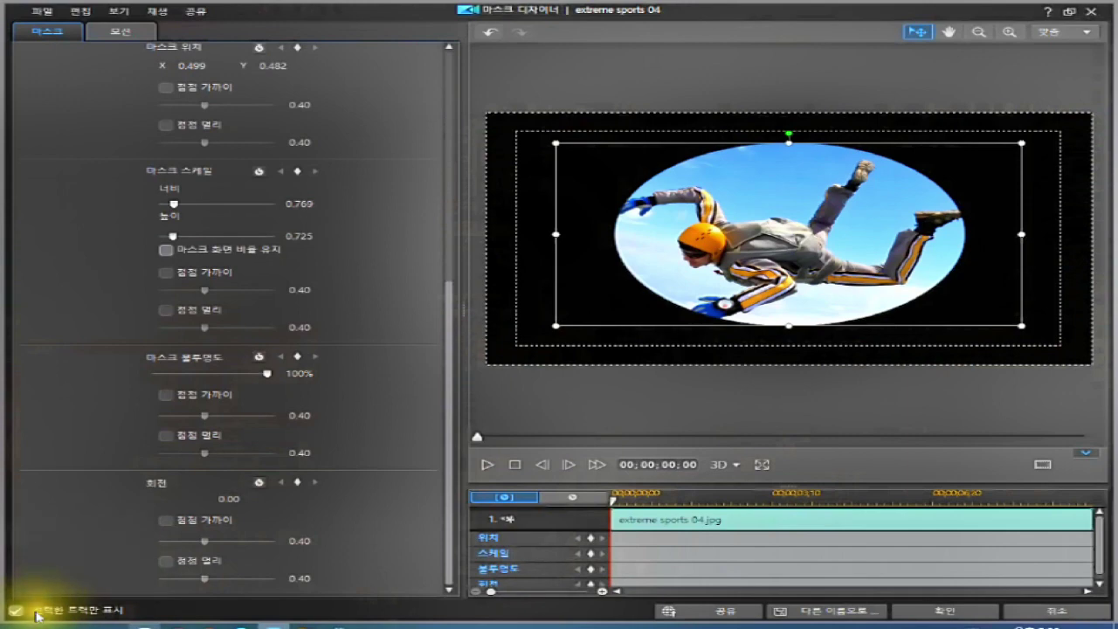
{"action": "left_click", "coordinate": [922, 613]}
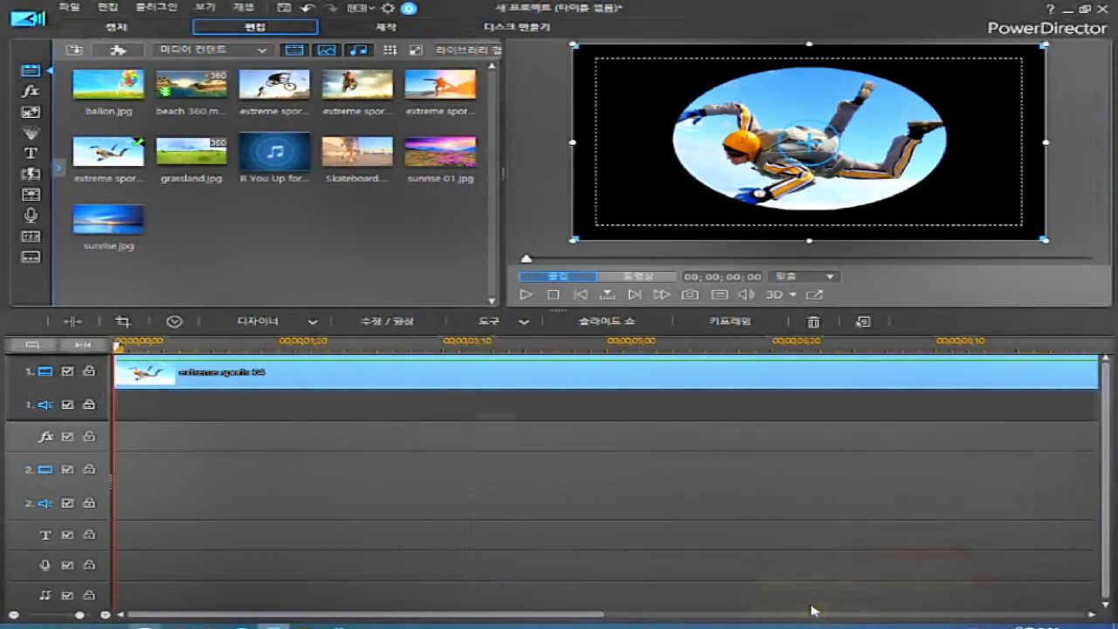
Step: Move the masked extreme sports 04 clip from video track 1 to the start of video track 2
{"action": "left_click", "coordinate": [187, 376]}
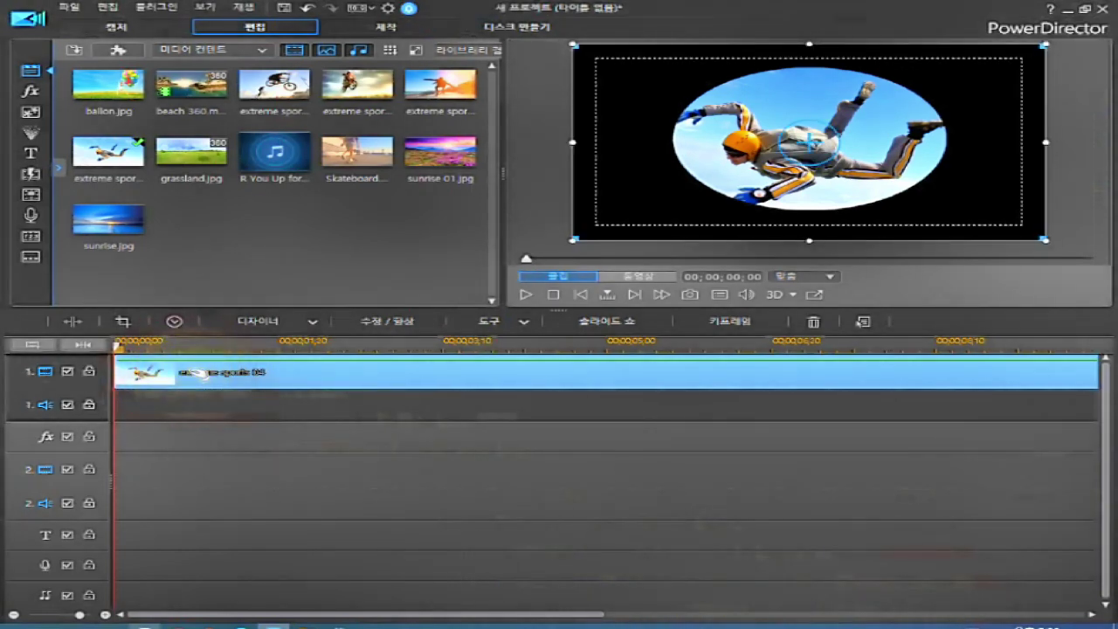
{"action": "left_click_drag", "start_coordinate": [200, 389], "coordinate": [173, 466]}
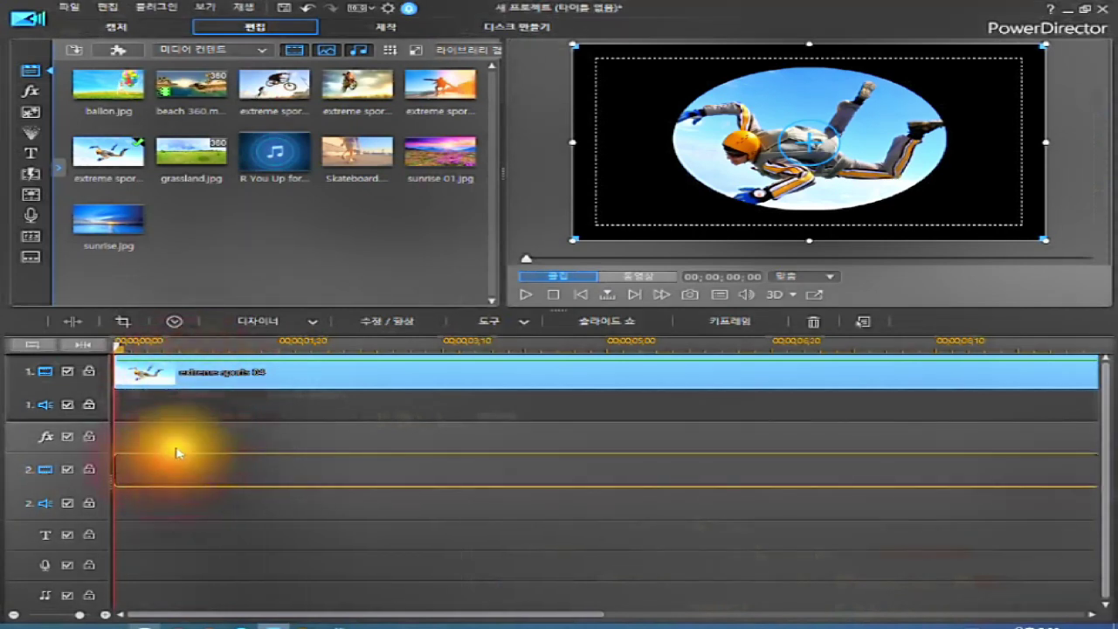
{"action": "left_click_drag", "start_coordinate": [173, 456], "coordinate": [175, 463]}
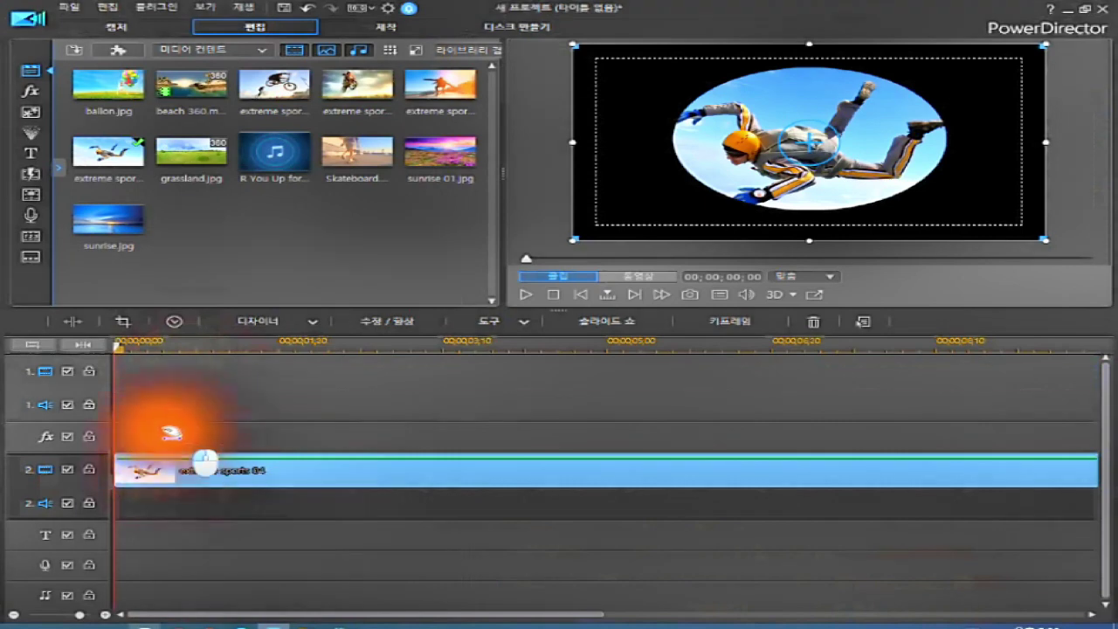
Step: Place the masked extreme sports 04 clip on video track 2 and add sunrise.jpg at the start of video track 1
{"action": "left_click", "coordinate": [161, 379]}
{"action": "left_click_drag", "start_coordinate": [164, 371], "coordinate": [159, 371]}
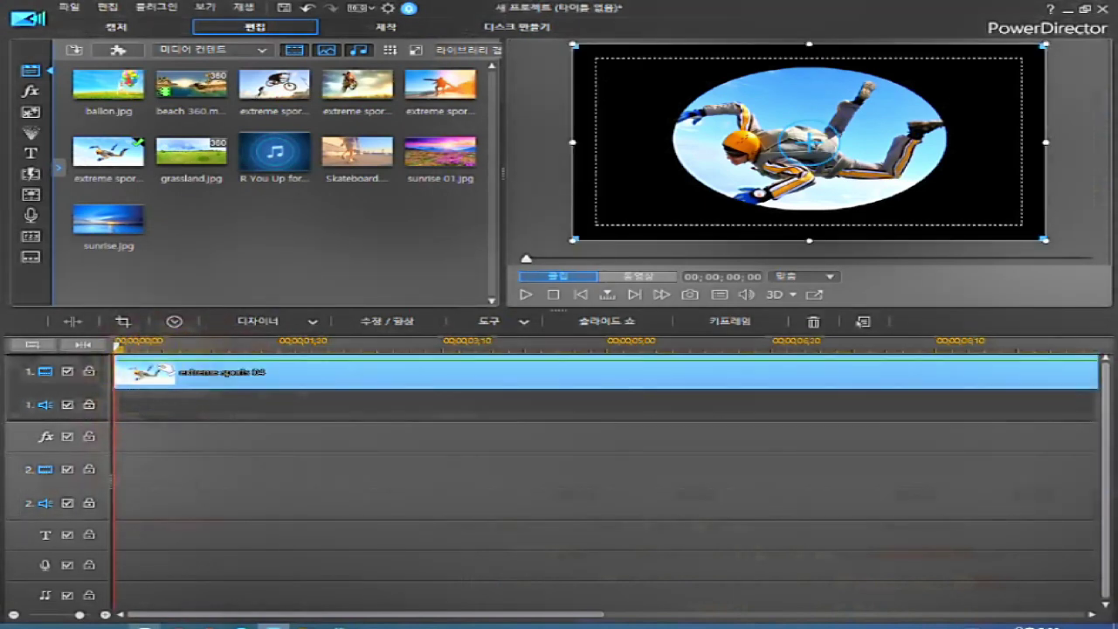
{"action": "left_click", "coordinate": [159, 371]}
{"action": "left_click_drag", "start_coordinate": [197, 391], "coordinate": [149, 470]}
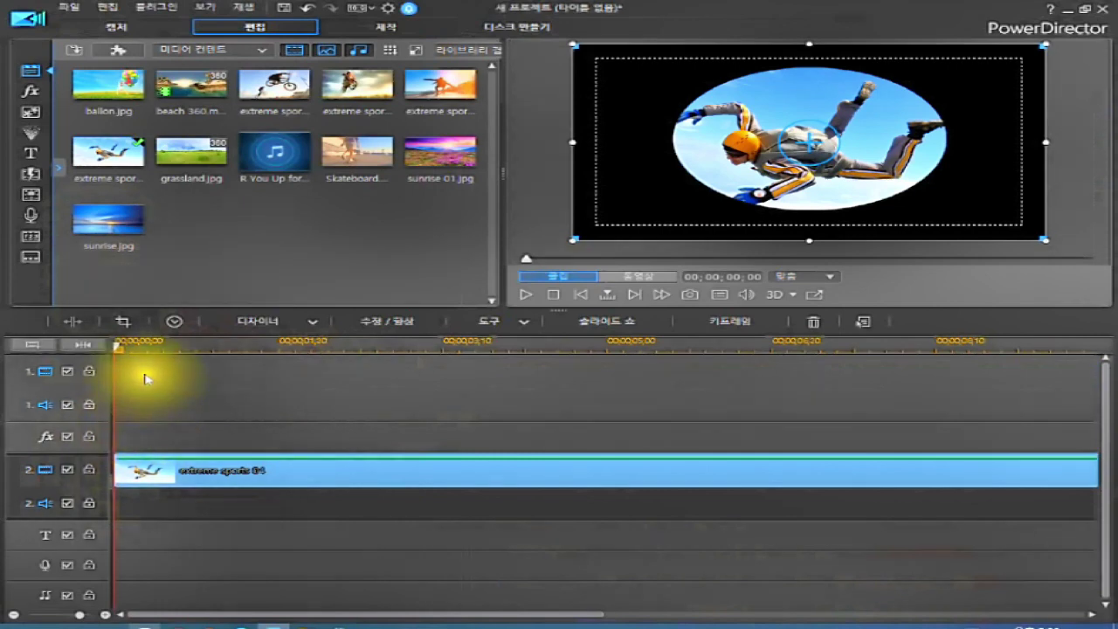
{"action": "left_click_drag", "start_coordinate": [114, 223], "coordinate": [118, 372]}
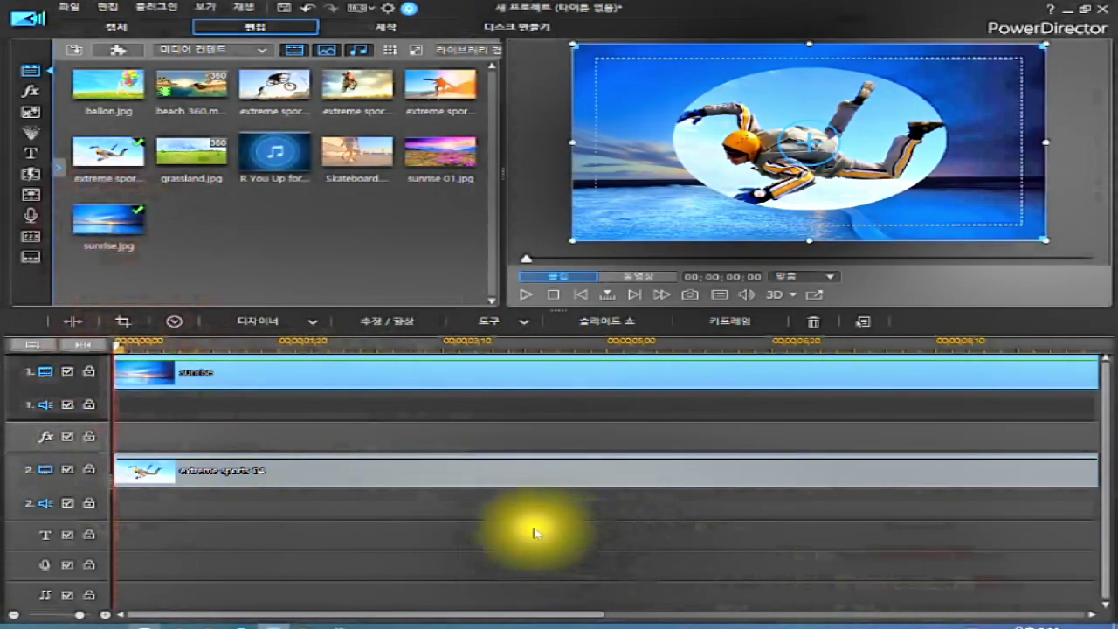
Step: Open the extreme sports 04 clip on video track 2 in the Mask Designer and display only the selected track
{"action": "left_click", "coordinate": [190, 469]}
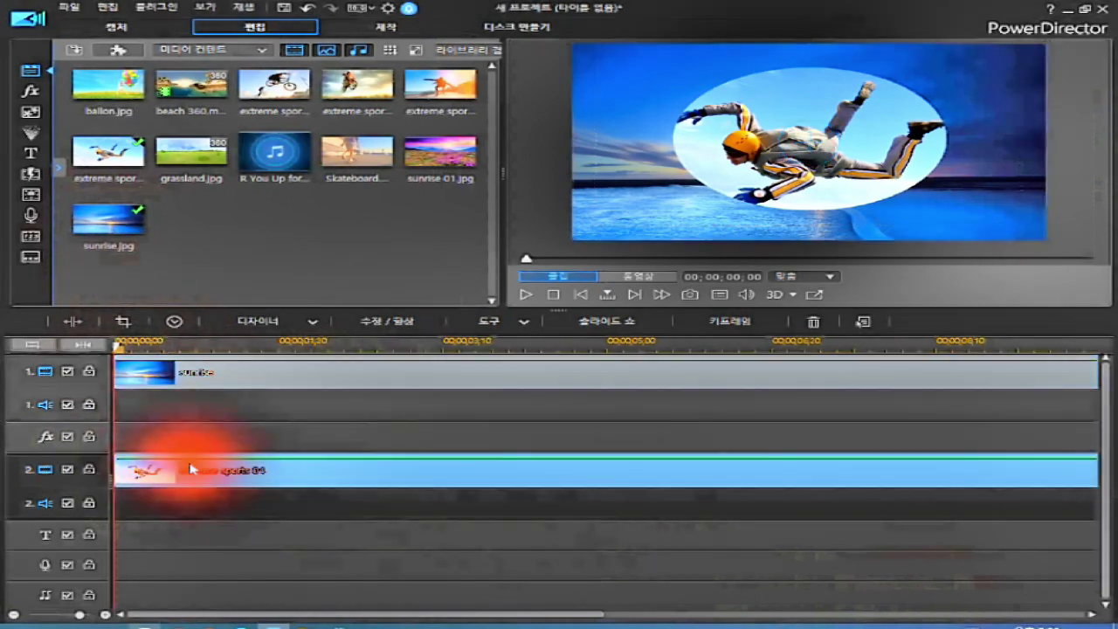
{"action": "left_click", "coordinate": [193, 472]}
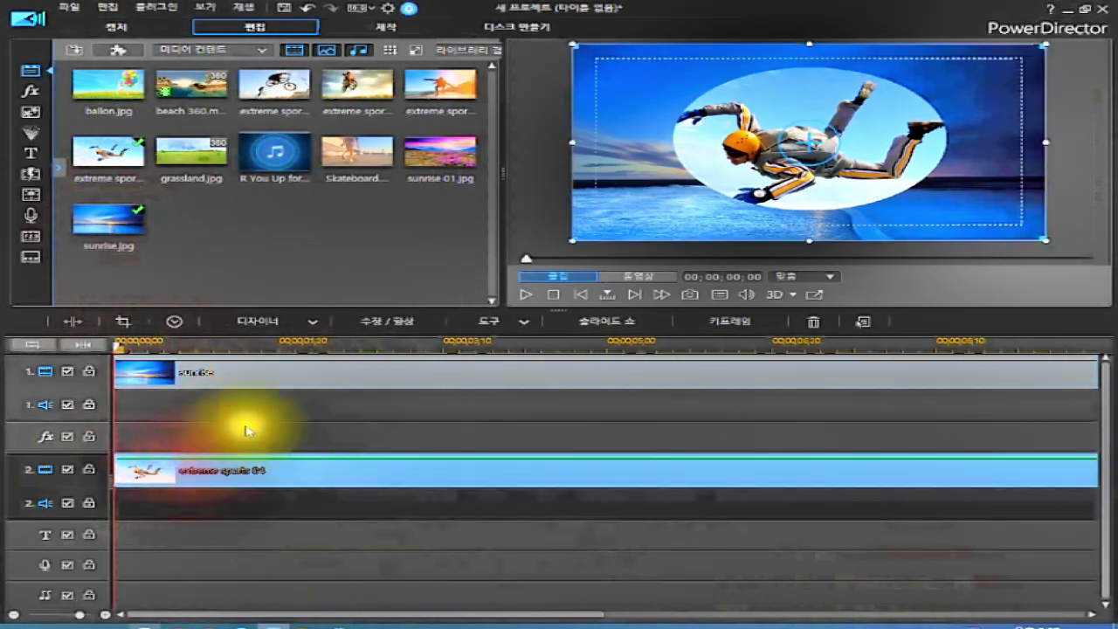
{"action": "left_click", "coordinate": [217, 472]}
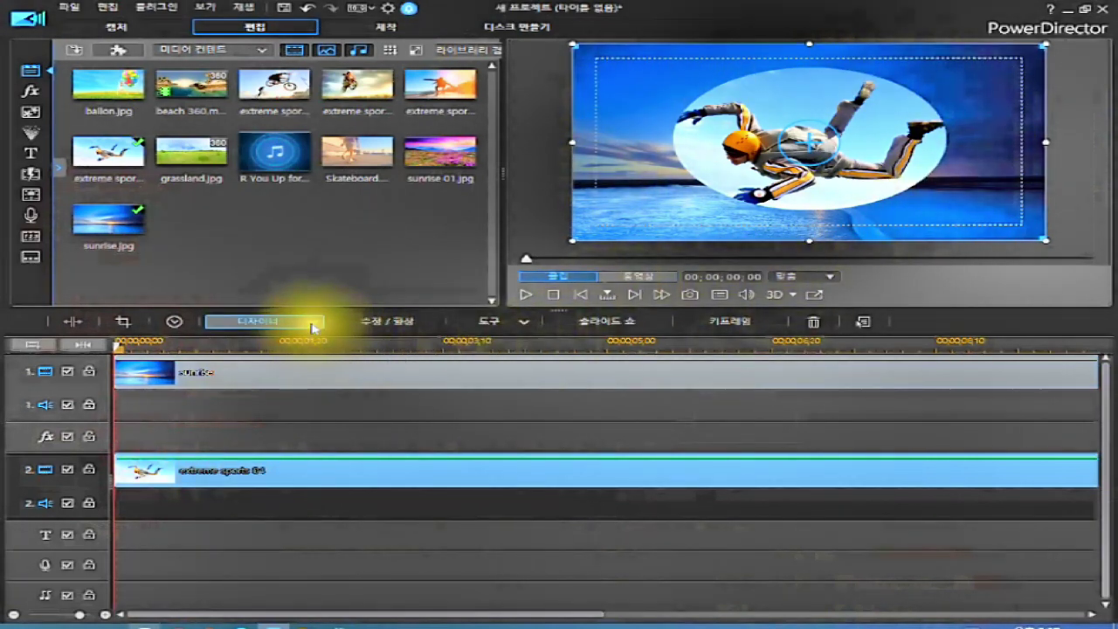
{"action": "left_click", "coordinate": [230, 474]}
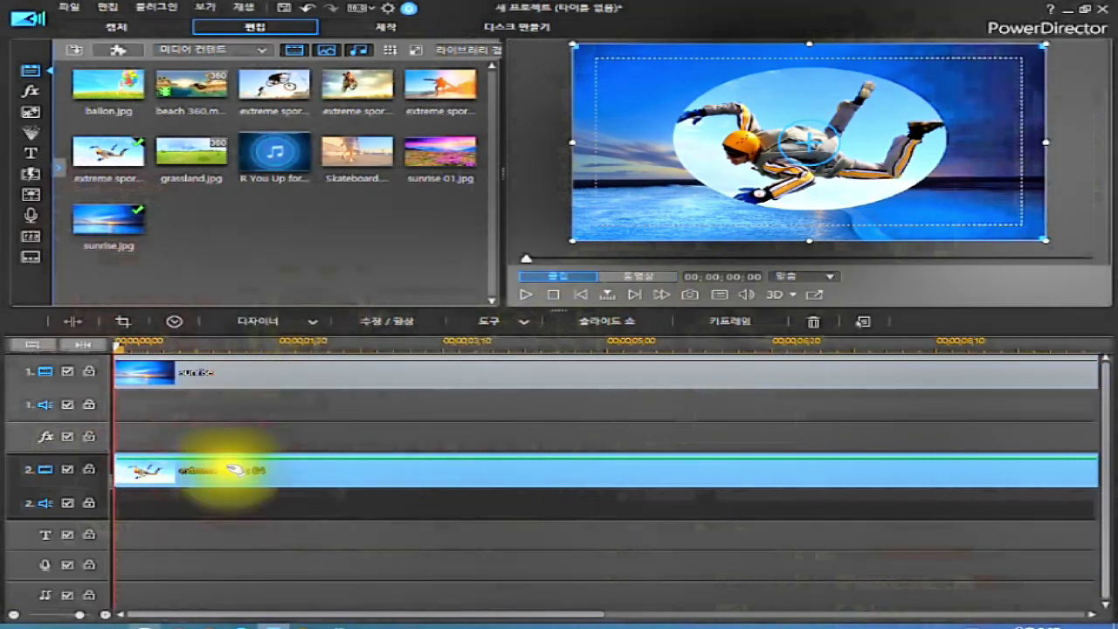
{"action": "left_click", "coordinate": [310, 323]}
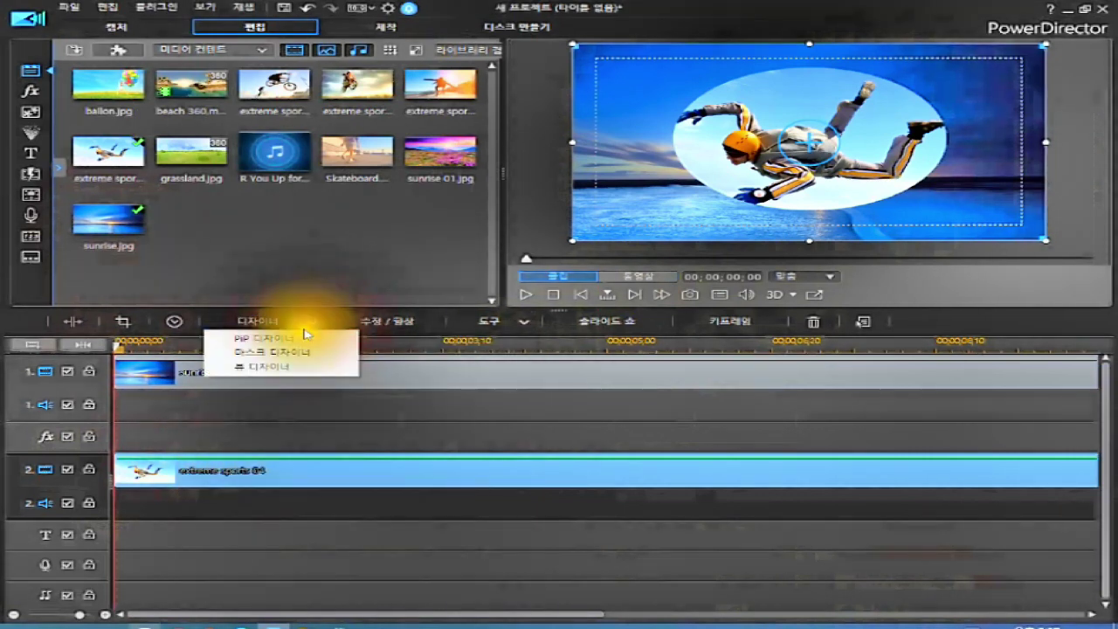
{"action": "left_click", "coordinate": [304, 351]}
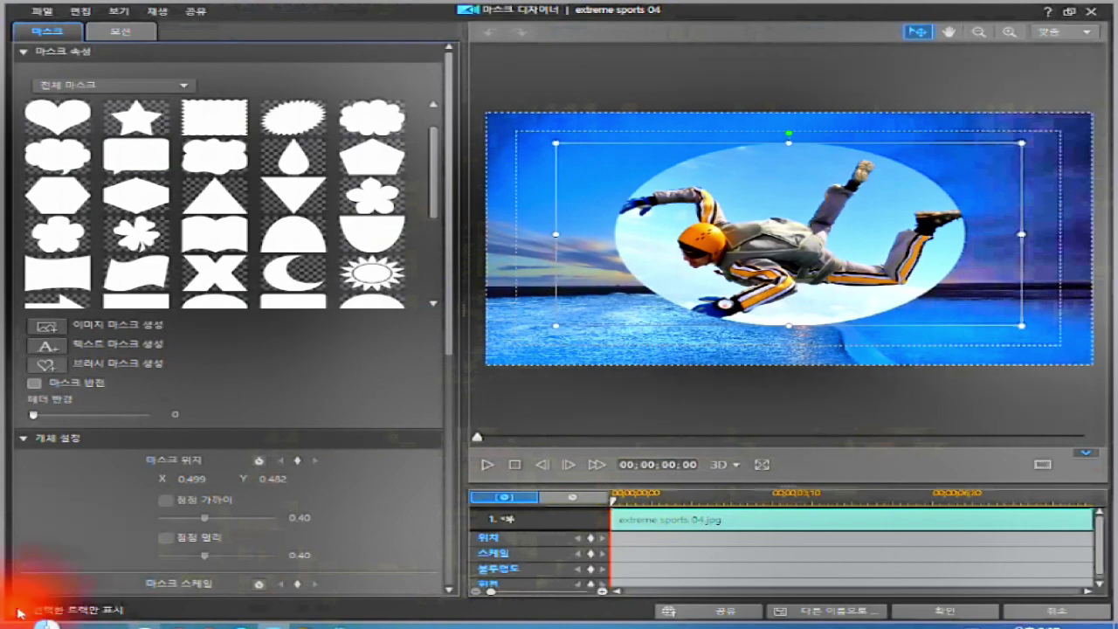
{"action": "left_click", "coordinate": [18, 611]}
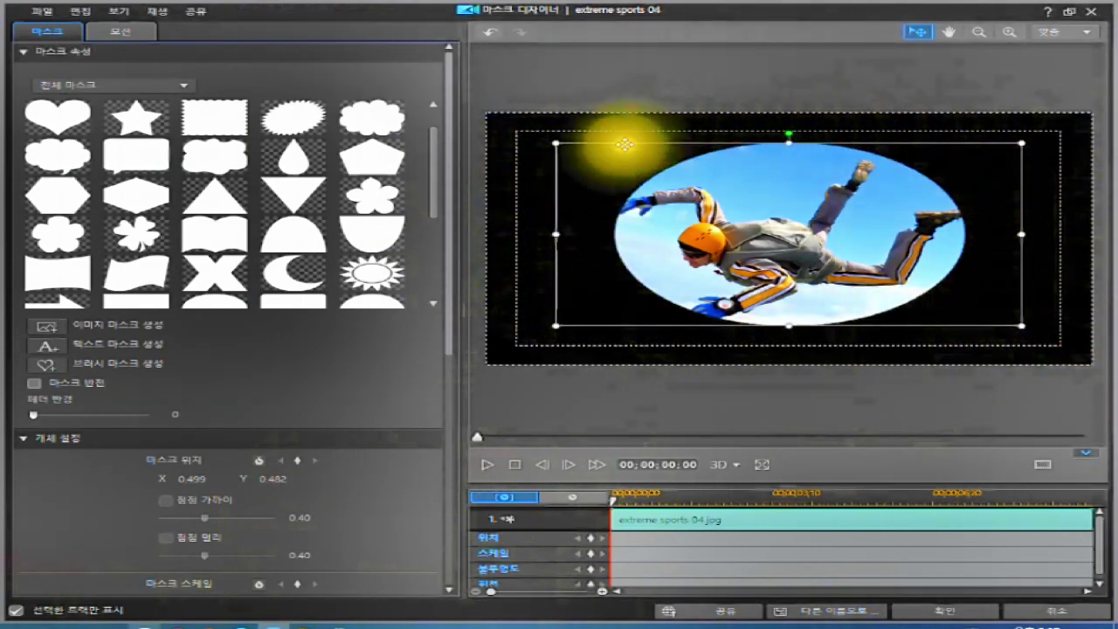
Step: Filter the mask's motion paths to custom ones and try the spiral and angled custom paths
{"action": "left_click", "coordinate": [122, 32]}
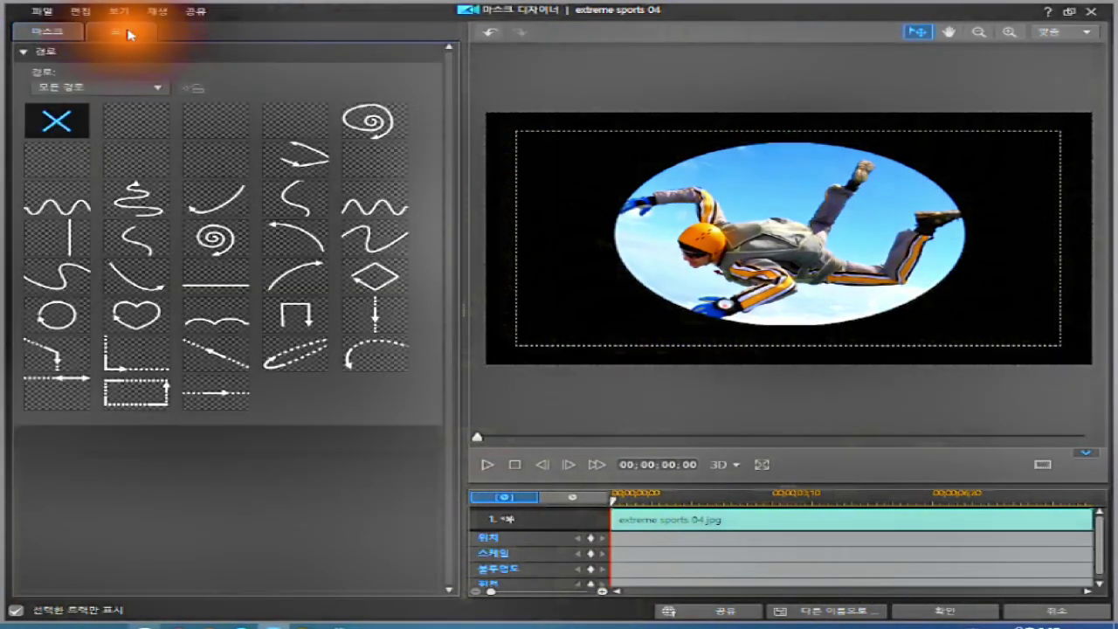
{"action": "left_click", "coordinate": [159, 91]}
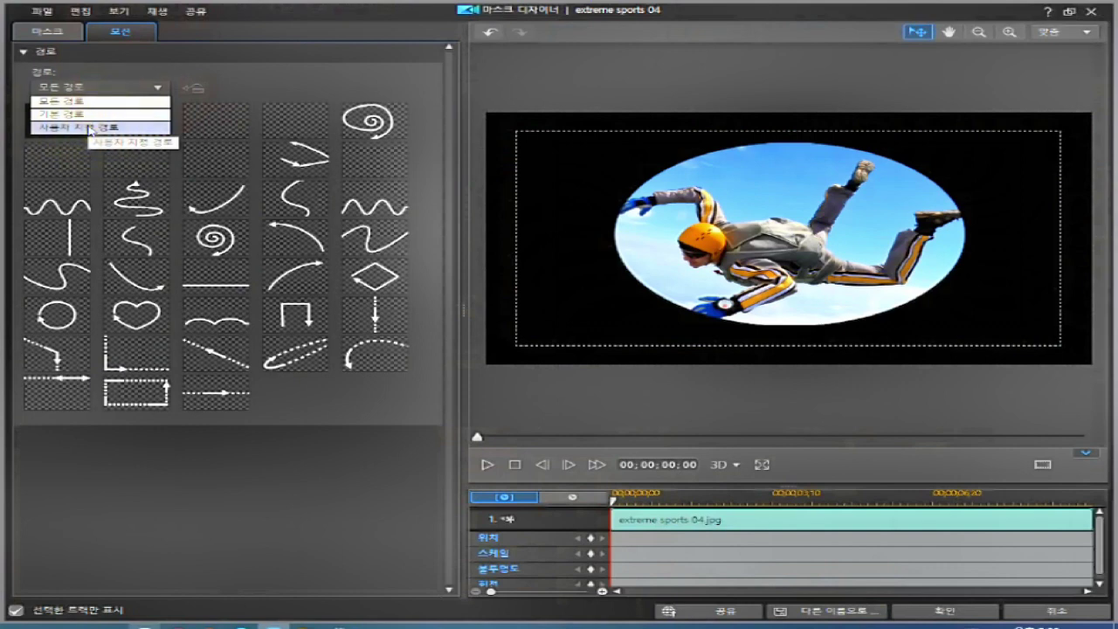
{"action": "left_click", "coordinate": [99, 129]}
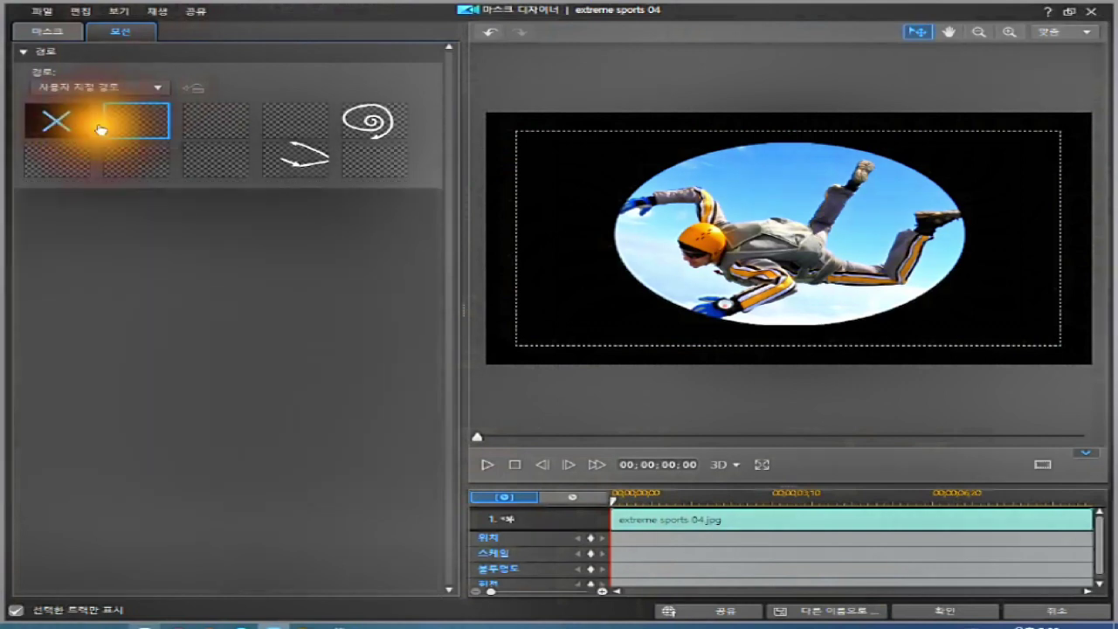
{"action": "left_click", "coordinate": [369, 122]}
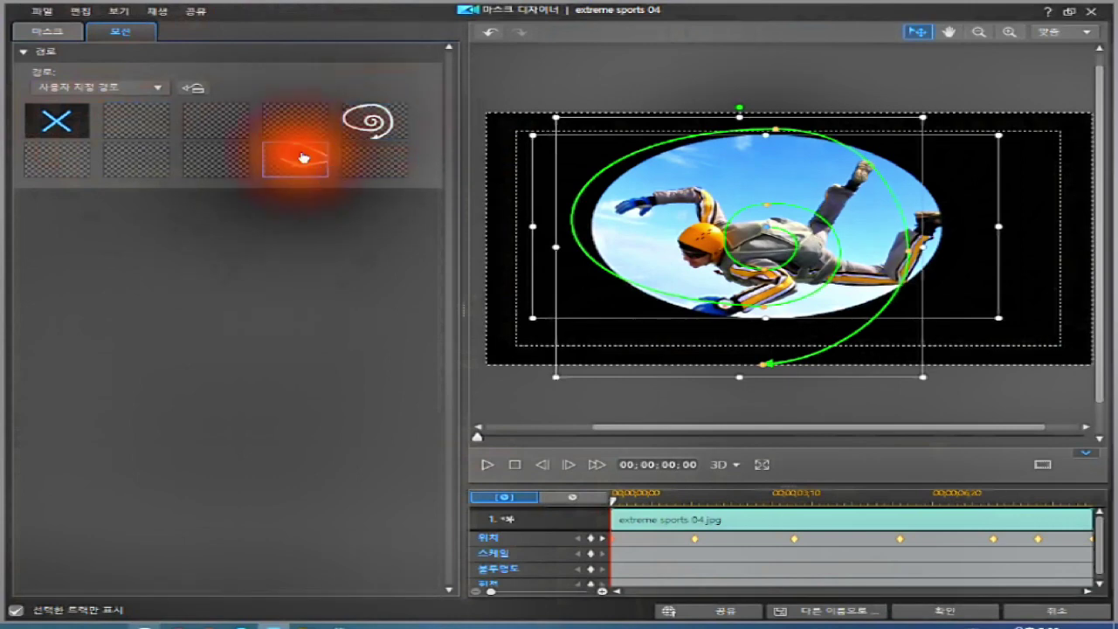
{"action": "left_click", "coordinate": [300, 156]}
{"action": "left_click", "coordinate": [370, 121]}
{"action": "left_click", "coordinate": [307, 156]}
{"action": "left_click", "coordinate": [370, 120]}
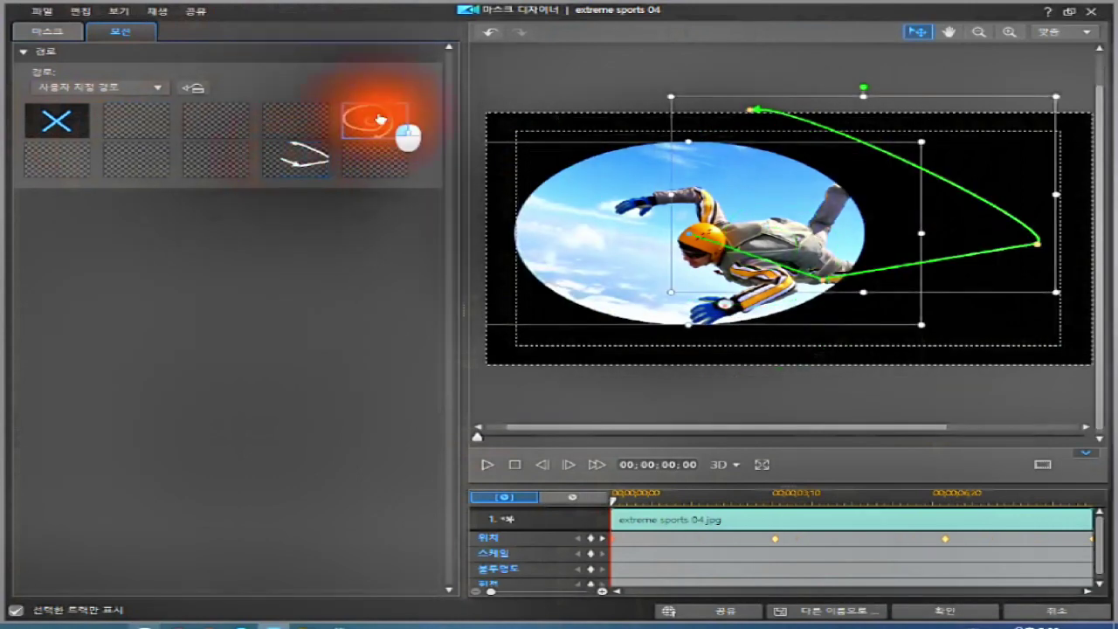
{"action": "left_click", "coordinate": [297, 156]}
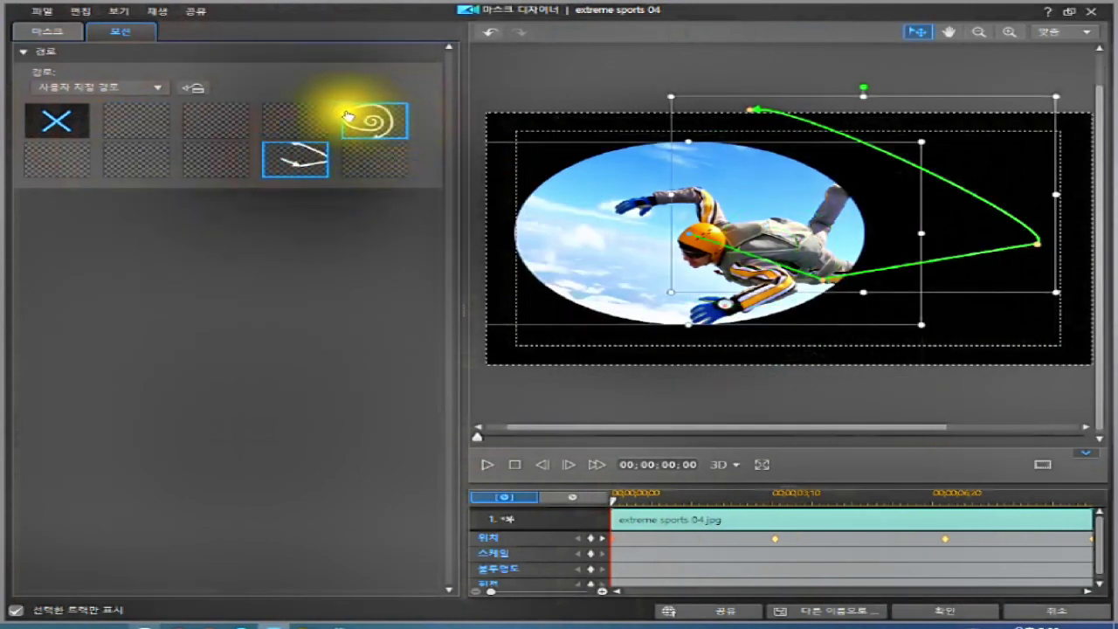
Step: List all motion paths, try several including the spiral, diagonal and circle, and apply the heart-shaped path to the mask
{"action": "left_click", "coordinate": [158, 89]}
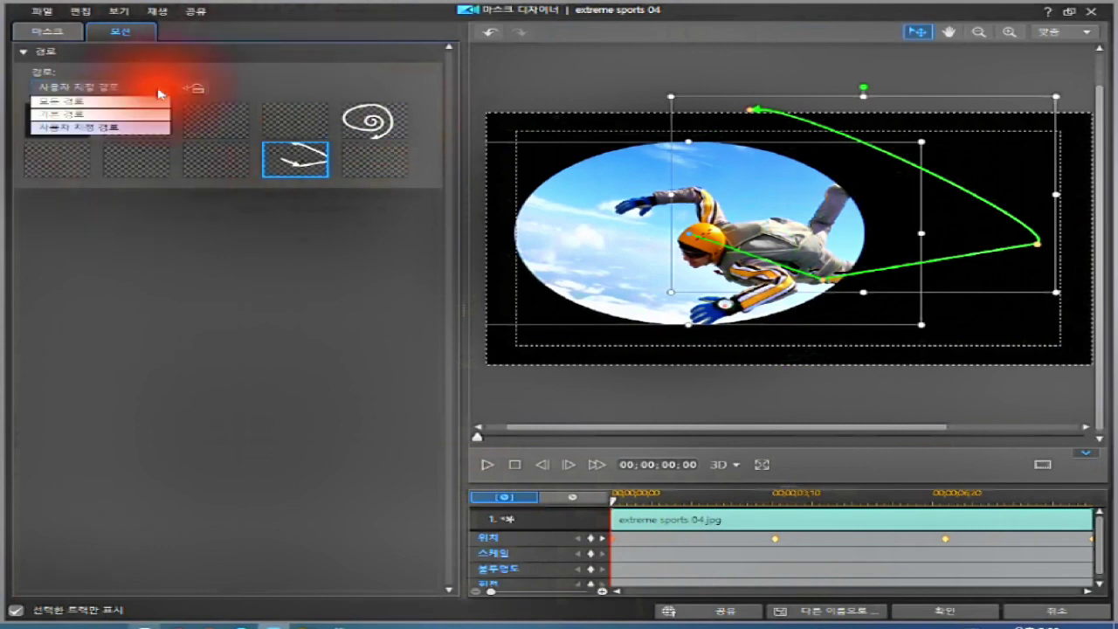
{"action": "left_click", "coordinate": [94, 102]}
{"action": "left_click", "coordinate": [372, 127]}
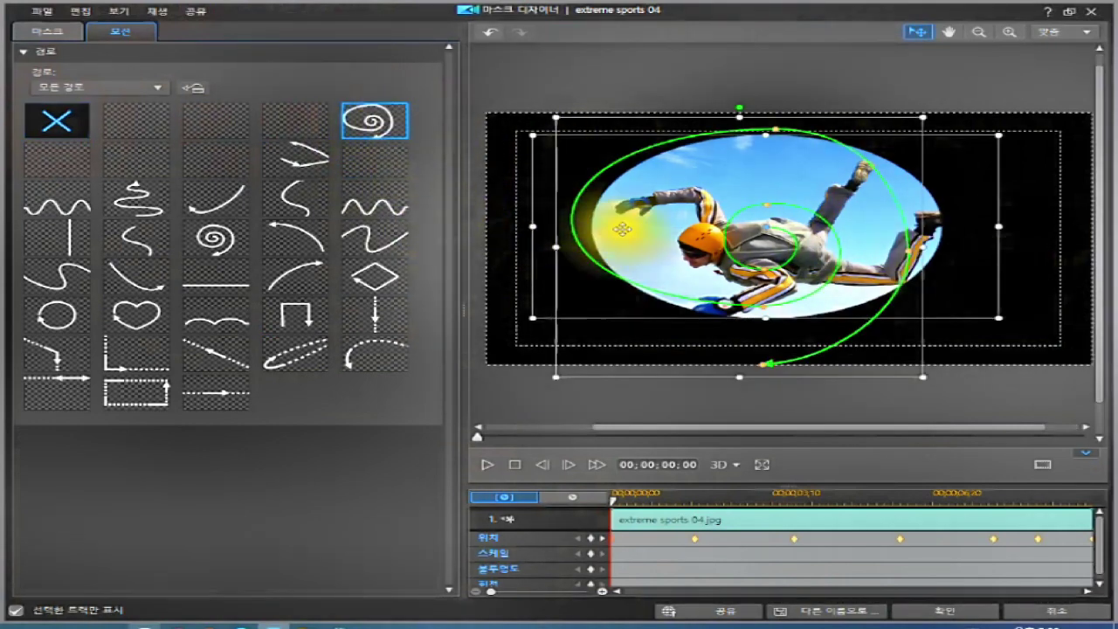
{"action": "left_click", "coordinate": [125, 320]}
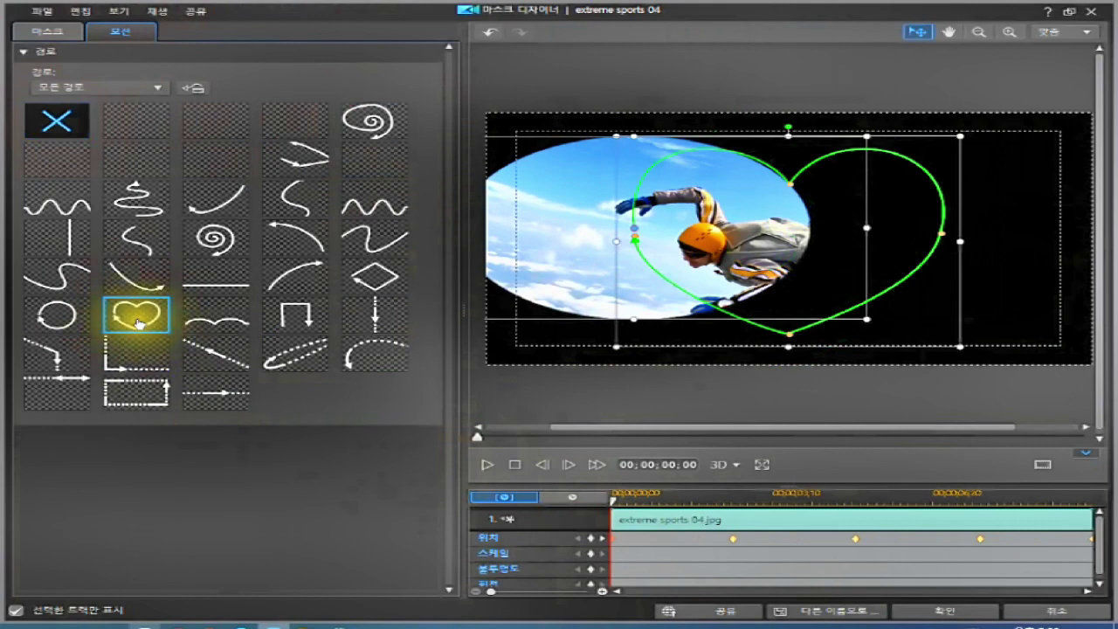
{"action": "left_click", "coordinate": [213, 357]}
{"action": "left_click", "coordinate": [282, 361]}
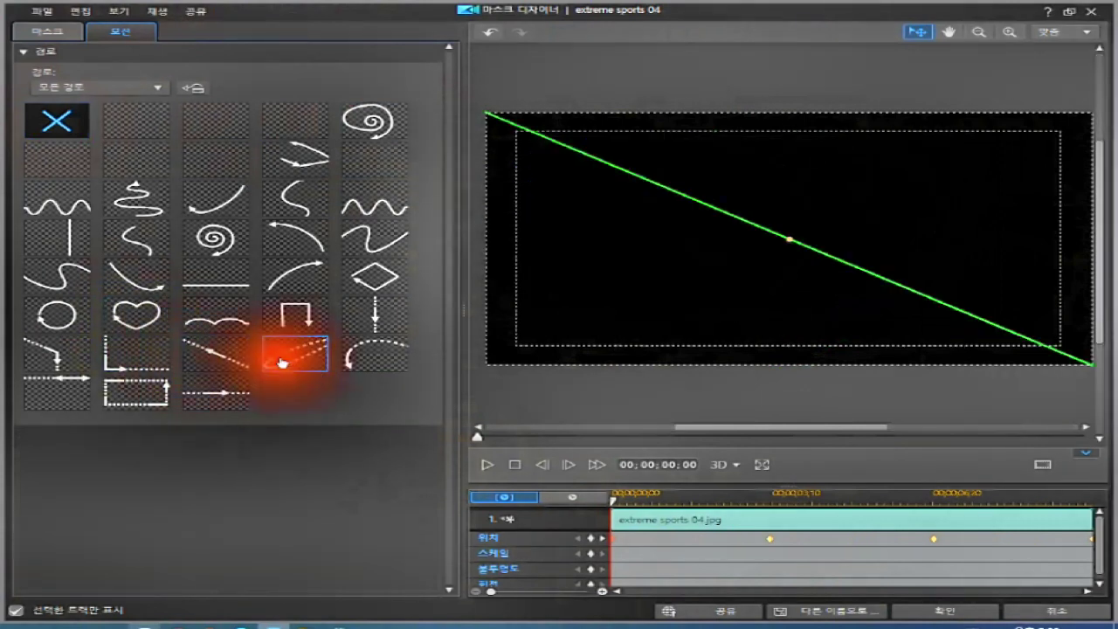
{"action": "left_click", "coordinate": [377, 367]}
{"action": "left_click", "coordinate": [54, 320]}
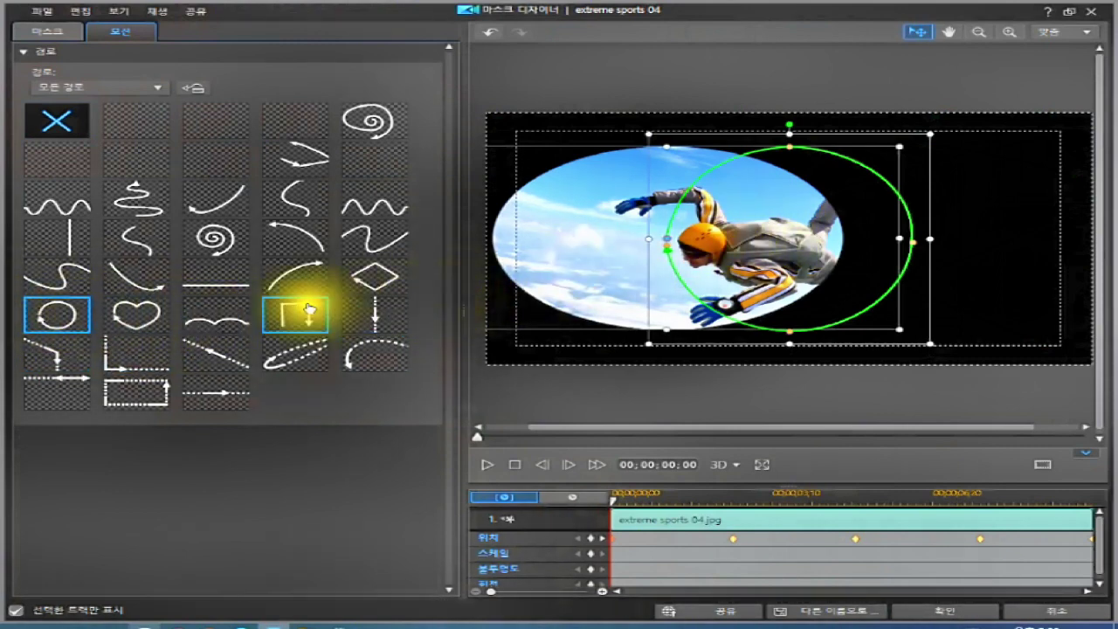
{"action": "left_click", "coordinate": [145, 321]}
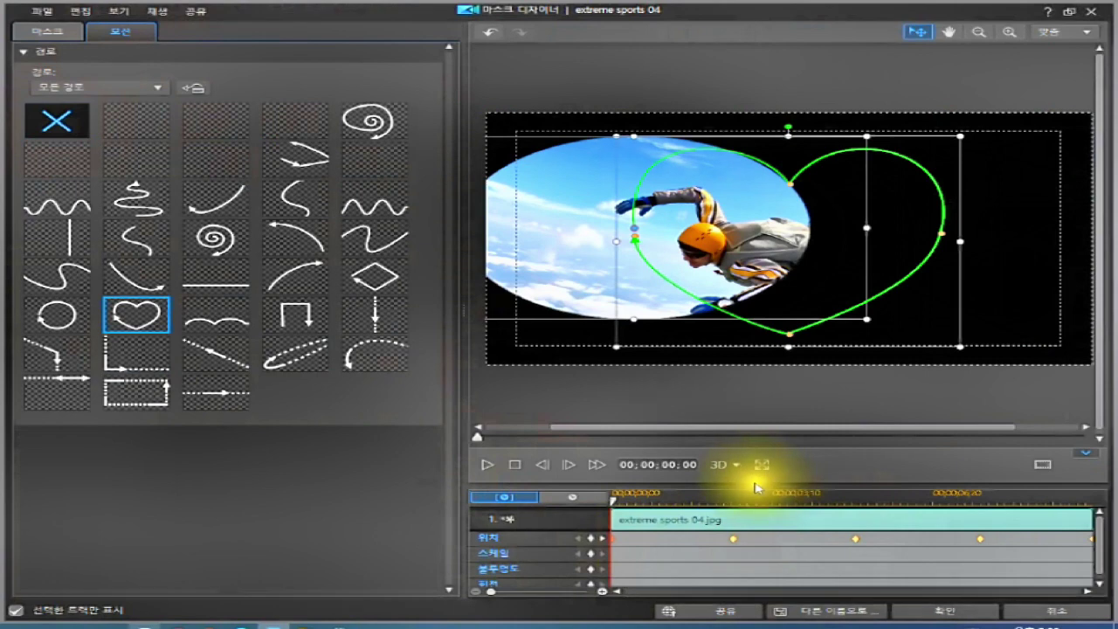
Step: Enlarge the keyframe timeline by raising its upper divider and narrow the motion path library to widen the preview
{"action": "left_click_drag", "start_coordinate": [757, 487], "coordinate": [770, 354]}
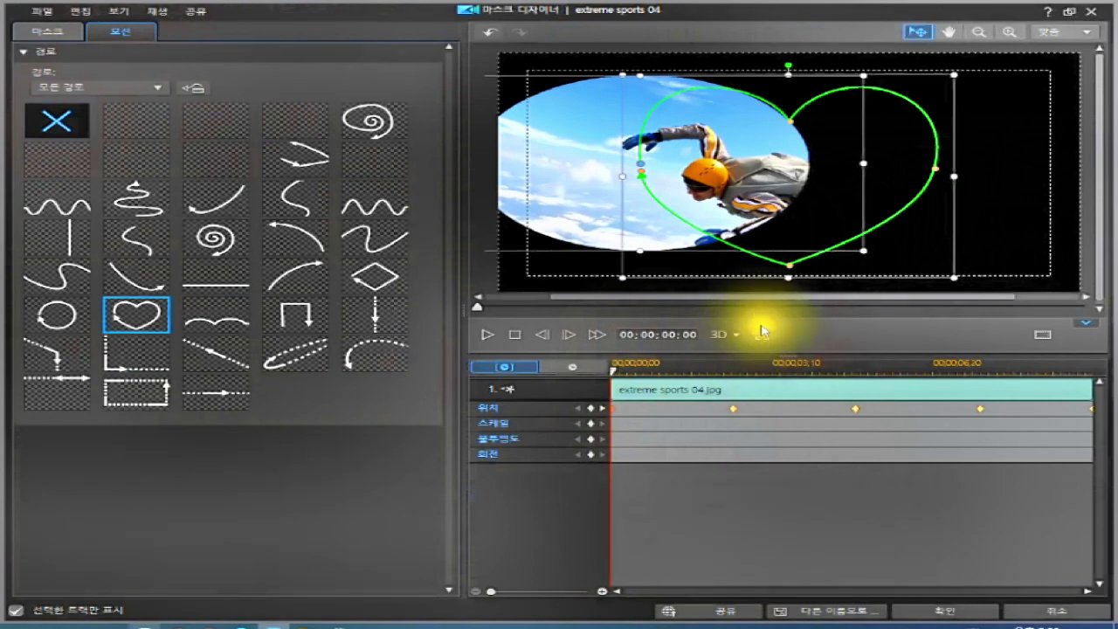
{"action": "left_click_drag", "start_coordinate": [768, 354], "coordinate": [763, 388]}
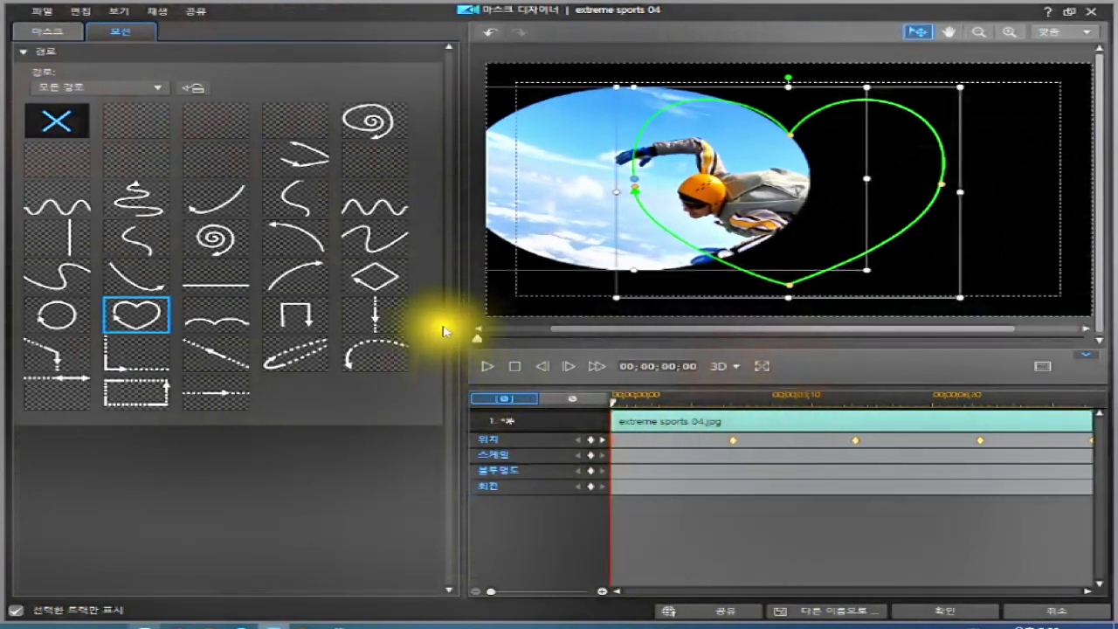
{"action": "left_click_drag", "start_coordinate": [461, 295], "coordinate": [370, 369]}
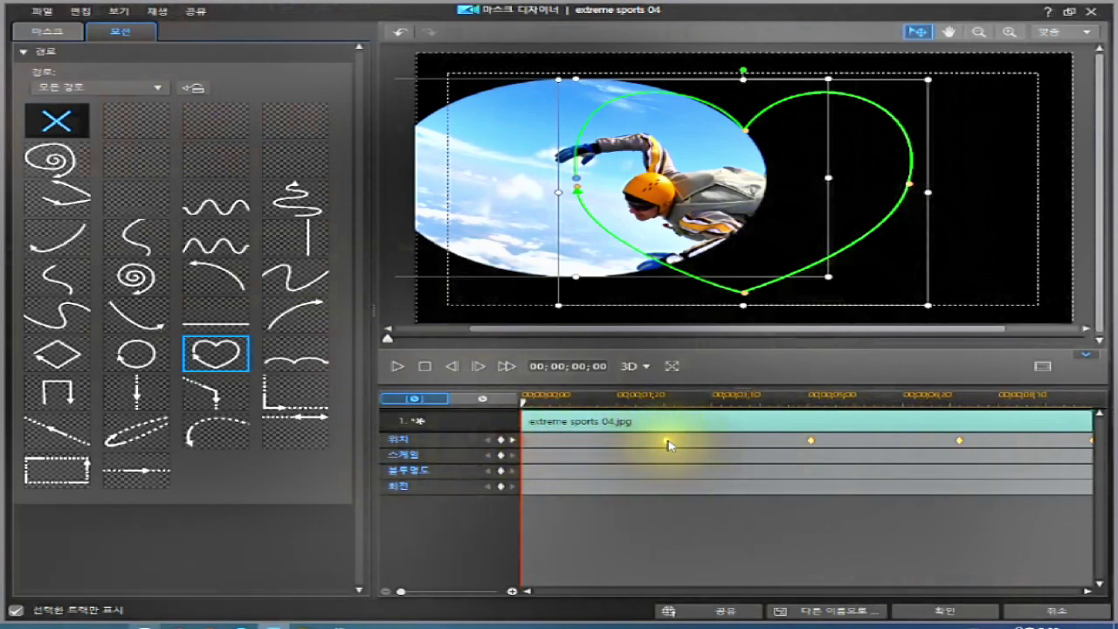
Step: Move the heart path's starting point inward to the skydiver's shoulder beside the helmet
{"action": "left_click_drag", "start_coordinate": [667, 441], "coordinate": [516, 443]}
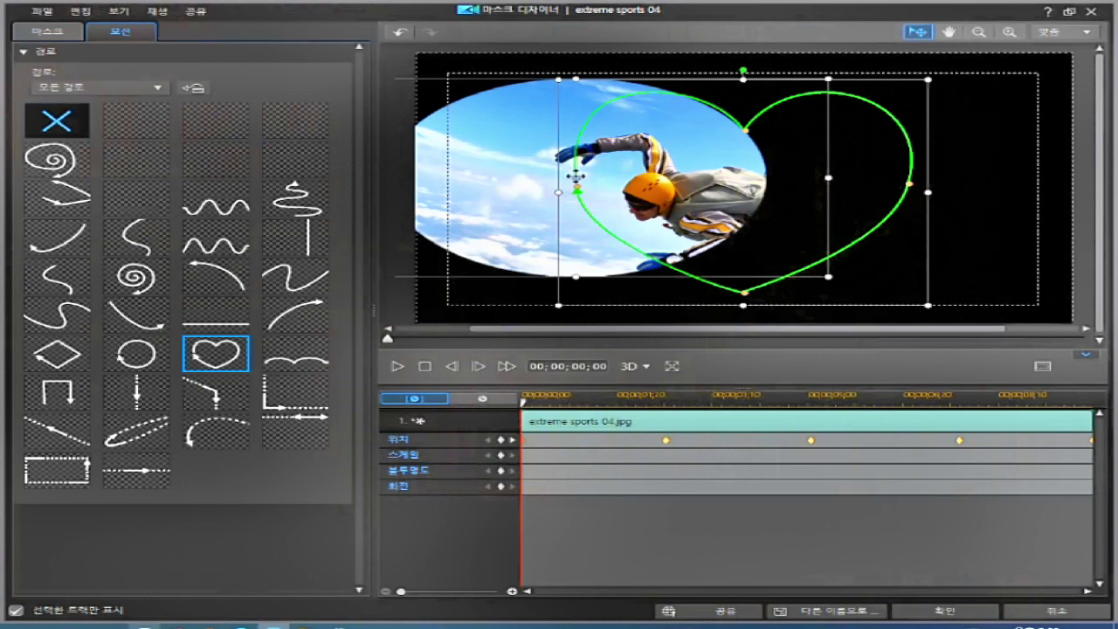
{"action": "left_click", "coordinate": [576, 176]}
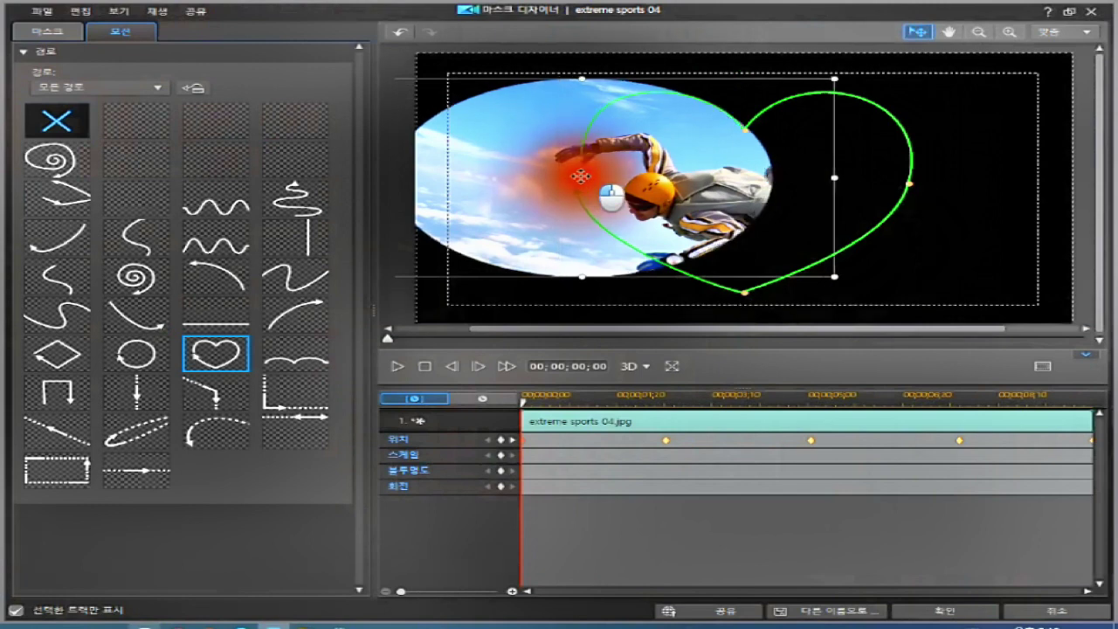
{"action": "left_click_drag", "start_coordinate": [576, 176], "coordinate": [669, 185]}
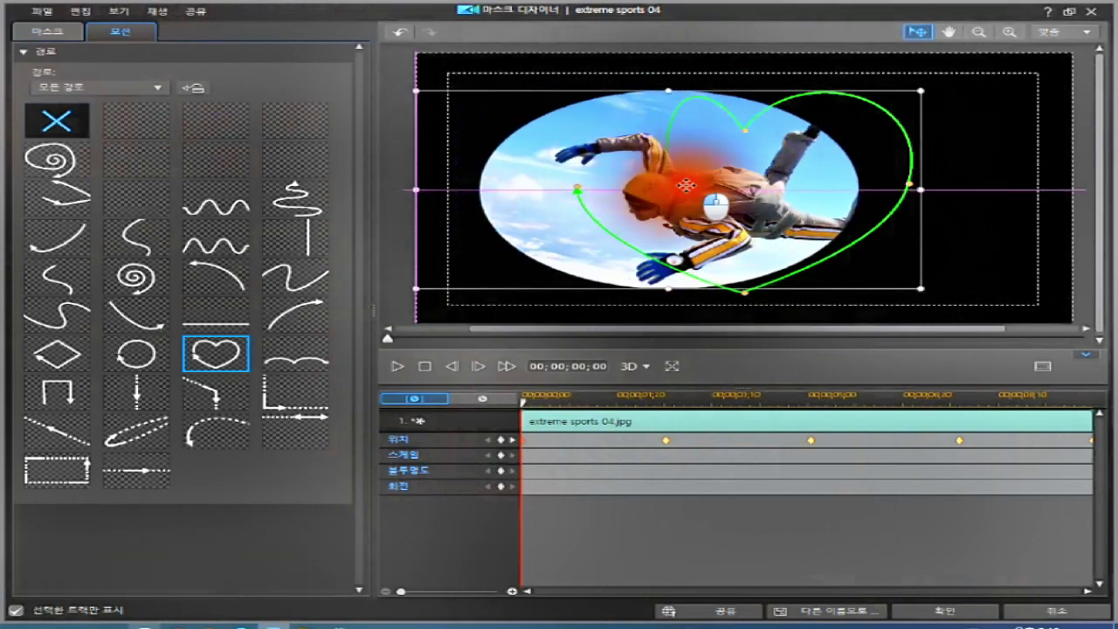
{"action": "left_click_drag", "start_coordinate": [688, 185], "coordinate": [688, 185]}
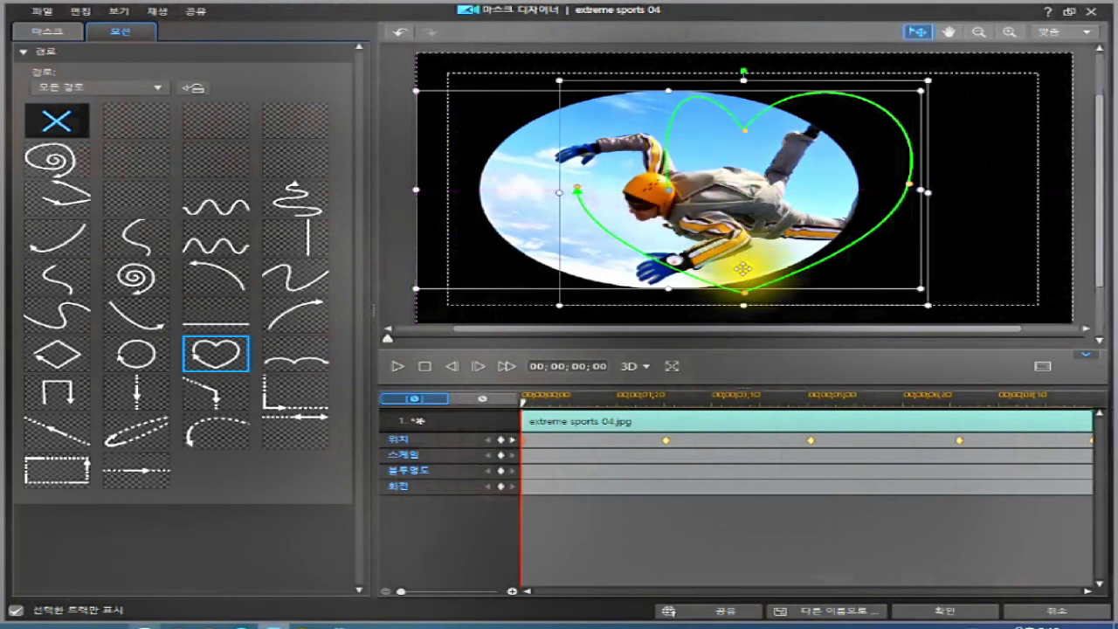
Step: Lower the heart's notch point at the 00;00;02;16 position keyframe onto the skydiver's body and shift the whole path slightly up and left
{"action": "left_click", "coordinate": [668, 444]}
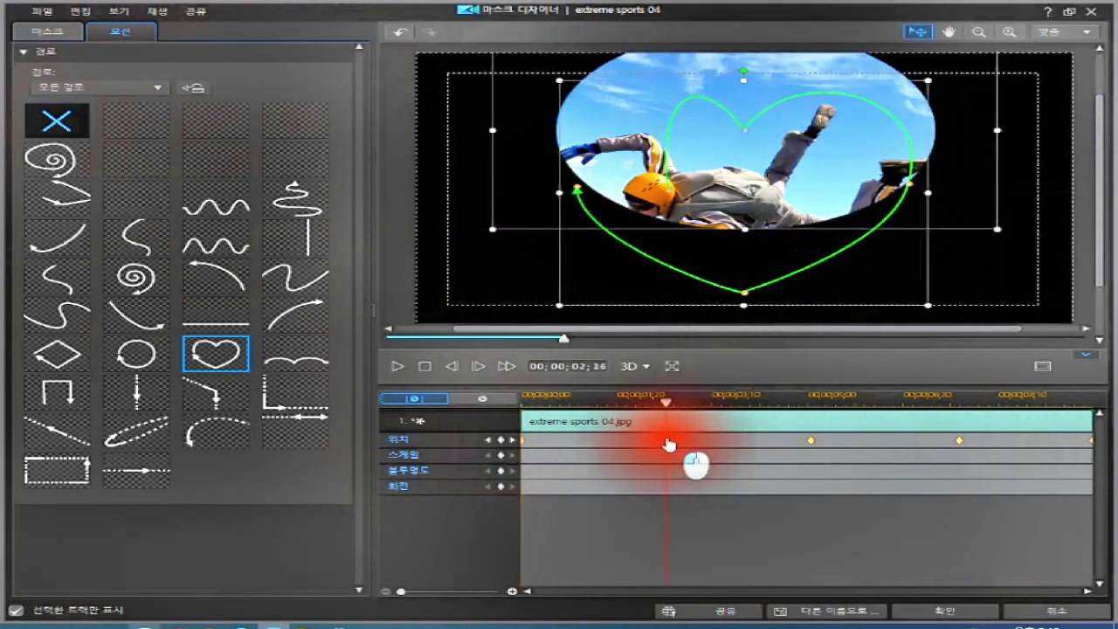
{"action": "left_click", "coordinate": [669, 440]}
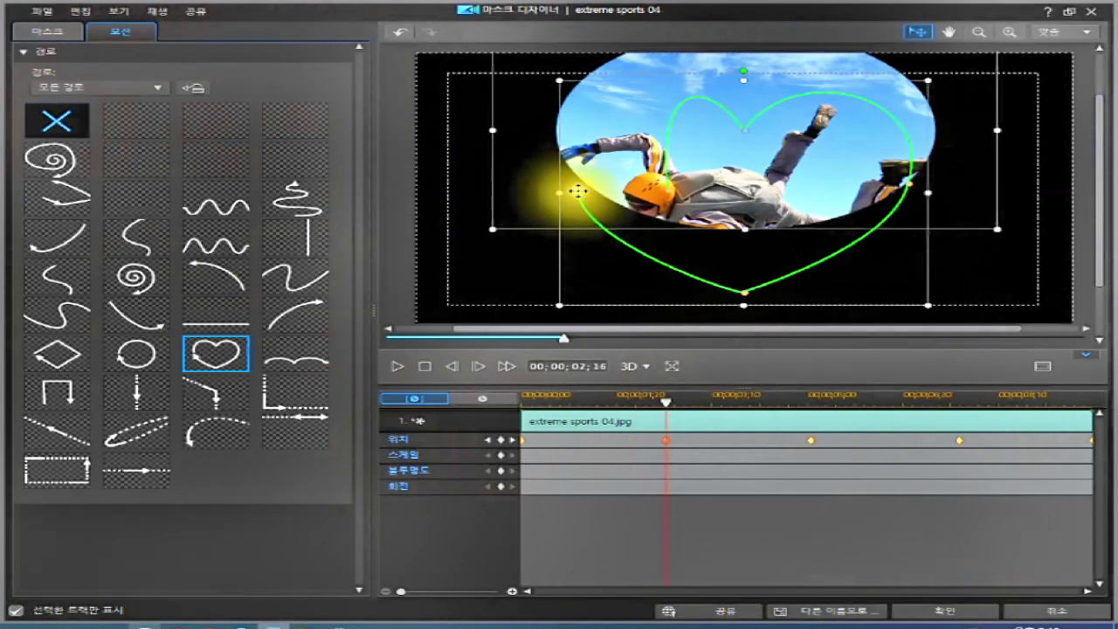
{"action": "left_click", "coordinate": [744, 128]}
{"action": "left_click_drag", "start_coordinate": [743, 127], "coordinate": [744, 180]}
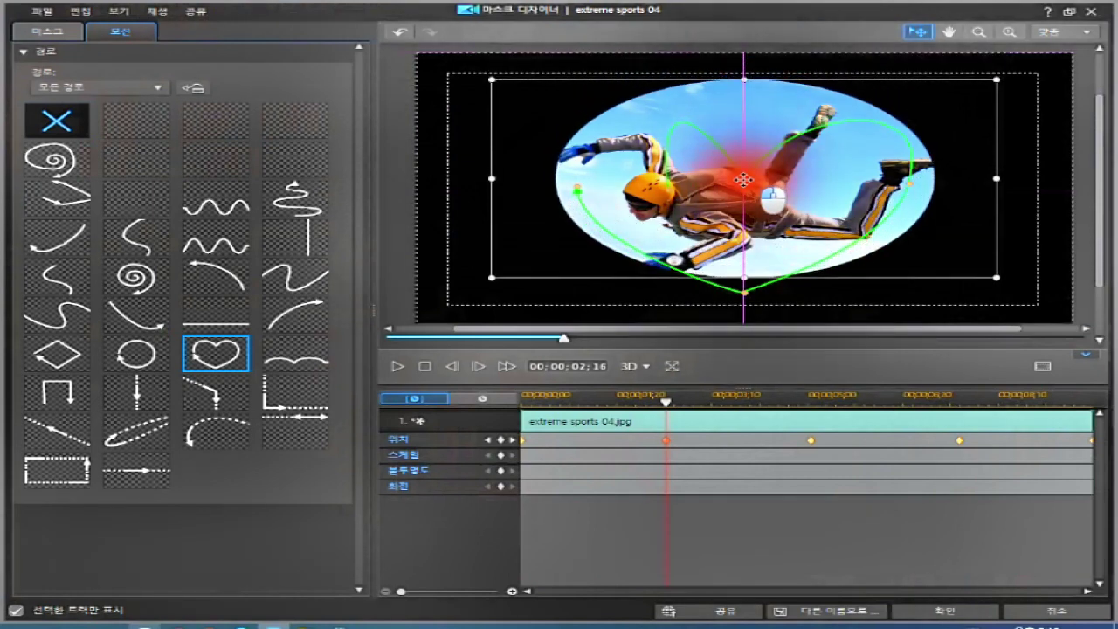
{"action": "left_click_drag", "start_coordinate": [743, 180], "coordinate": [744, 180]}
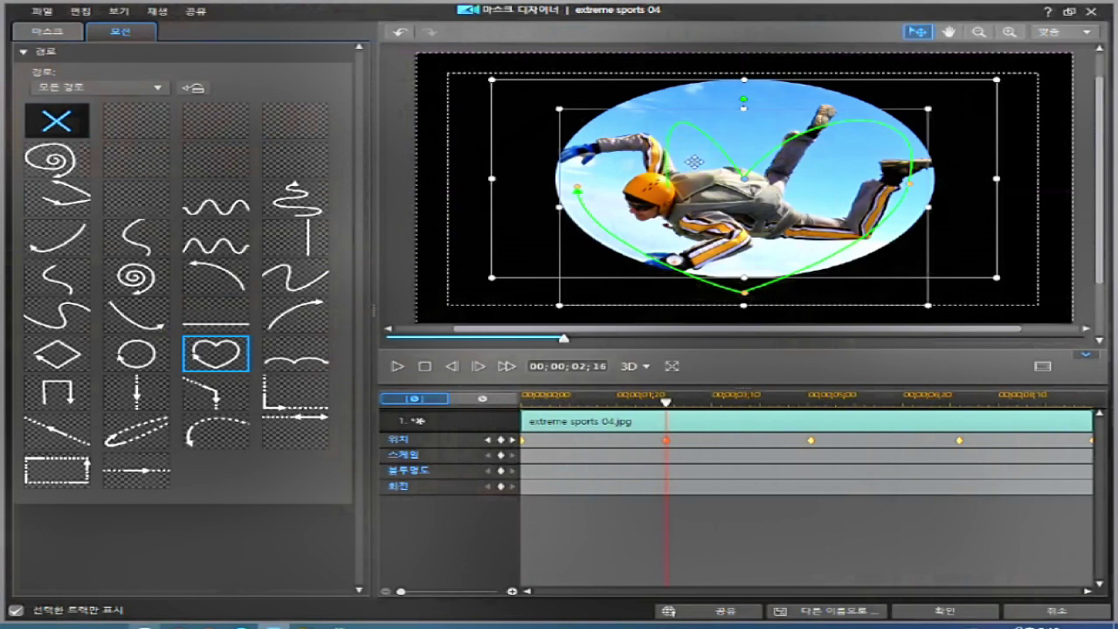
{"action": "left_click", "coordinate": [693, 162]}
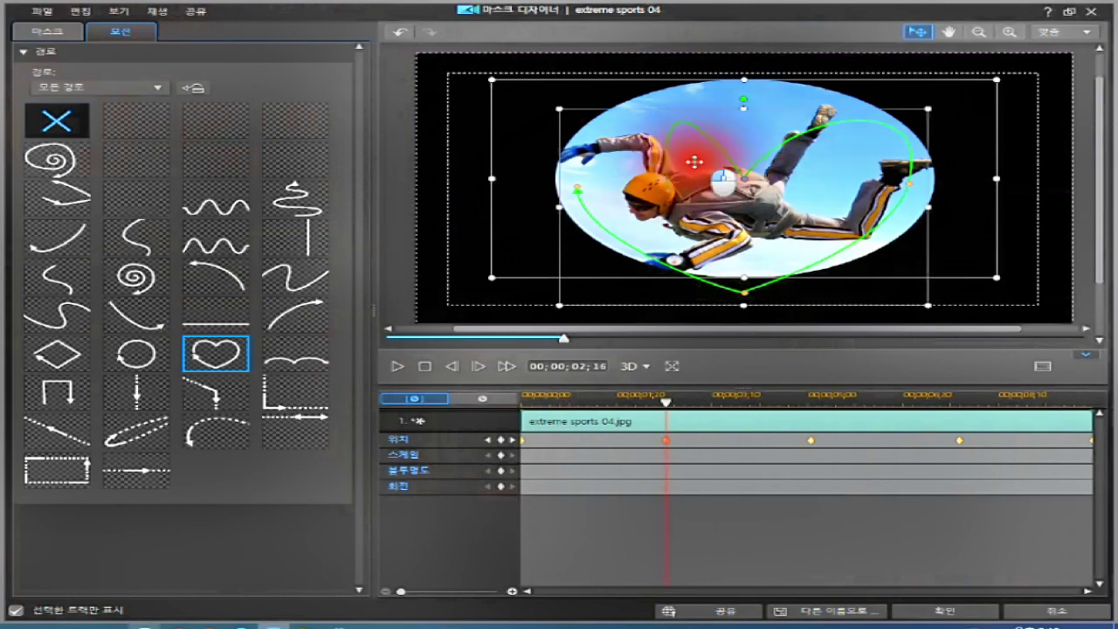
{"action": "mouse_move", "coordinate": [694, 162]}
{"action": "left_mouse_down"}
{"action": "mouse_move", "coordinate": [706, 150]}
{"action": "mouse_move", "coordinate": [711, 177]}
{"action": "mouse_move", "coordinate": [714, 155]}
{"action": "mouse_move", "coordinate": [669, 157]}
{"action": "mouse_move", "coordinate": [752, 165]}
{"action": "mouse_move", "coordinate": [700, 159]}
{"action": "left_mouse_up"}
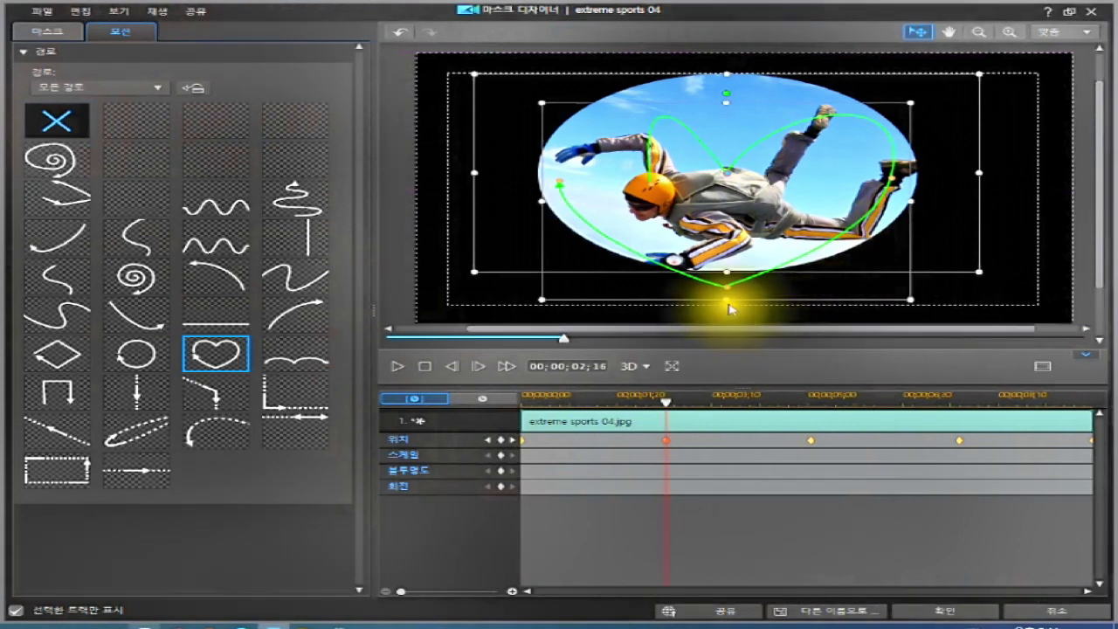
Step: Nudge the heart path's notch point on the skydiver's back and its outer right point beside the rear boot
{"action": "left_click", "coordinate": [724, 171]}
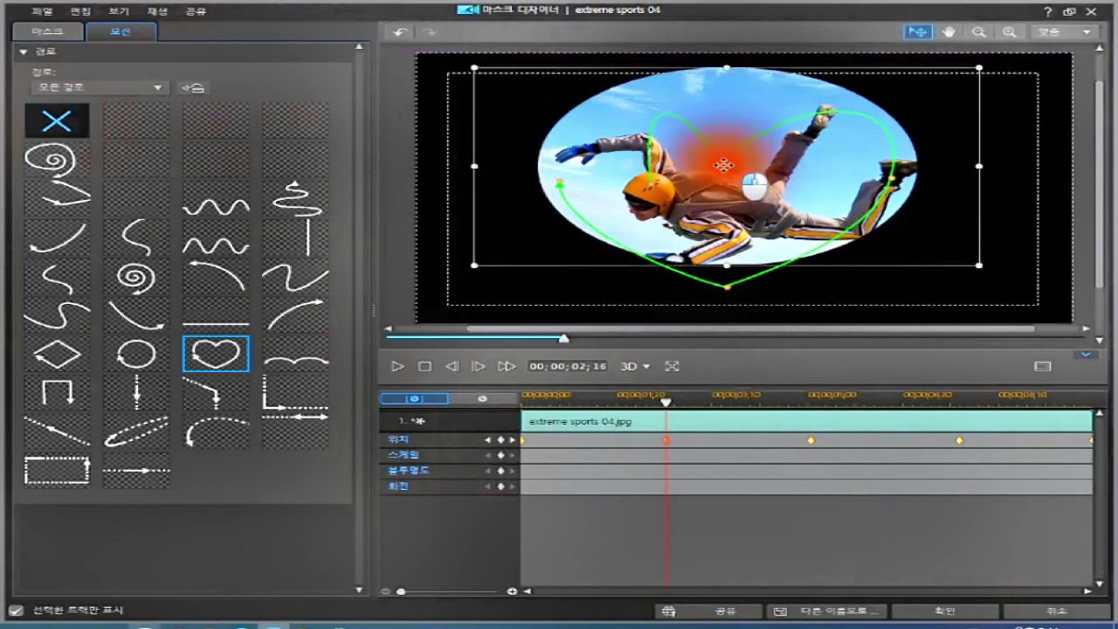
{"action": "mouse_move", "coordinate": [724, 171]}
{"action": "left_mouse_down"}
{"action": "mouse_move", "coordinate": [720, 182]}
{"action": "mouse_move", "coordinate": [712, 175]}
{"action": "mouse_move", "coordinate": [724, 188]}
{"action": "mouse_move", "coordinate": [728, 174]}
{"action": "mouse_move", "coordinate": [738, 197]}
{"action": "mouse_move", "coordinate": [734, 178]}
{"action": "left_mouse_up"}
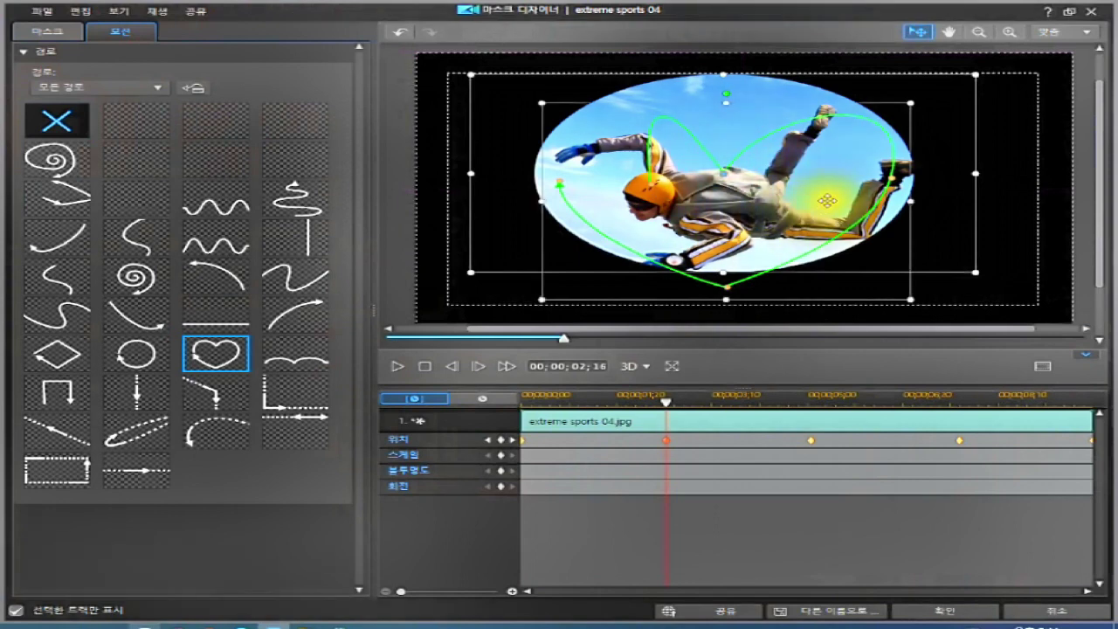
{"action": "left_click_drag", "start_coordinate": [888, 176], "coordinate": [889, 178]}
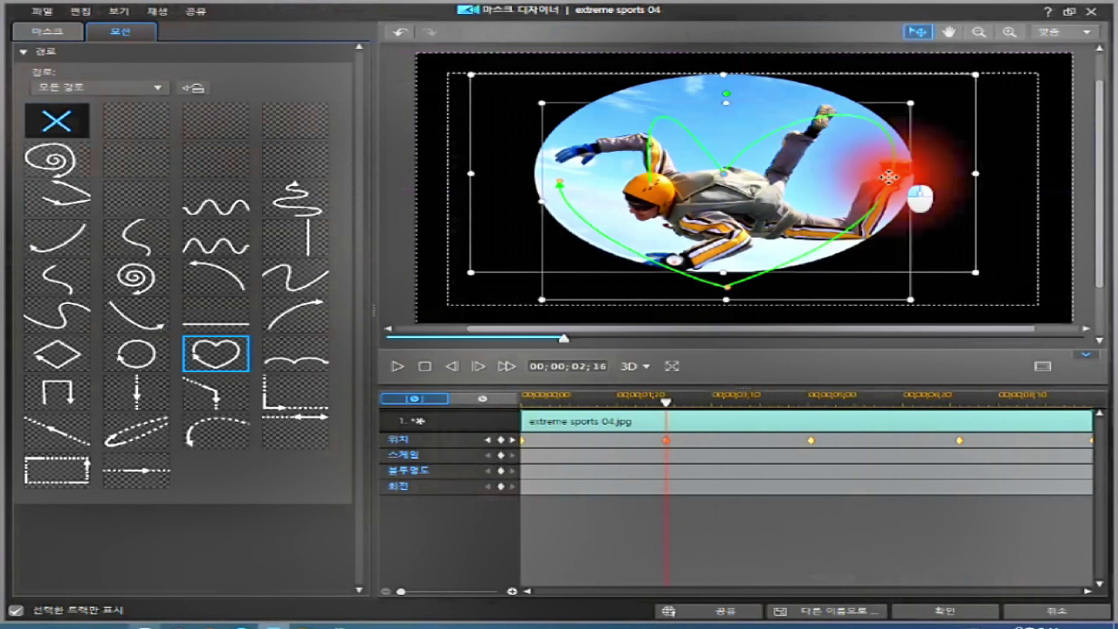
{"action": "mouse_move", "coordinate": [888, 177]}
{"action": "left_mouse_down"}
{"action": "mouse_move", "coordinate": [913, 185]}
{"action": "mouse_move", "coordinate": [889, 175]}
{"action": "left_mouse_up"}
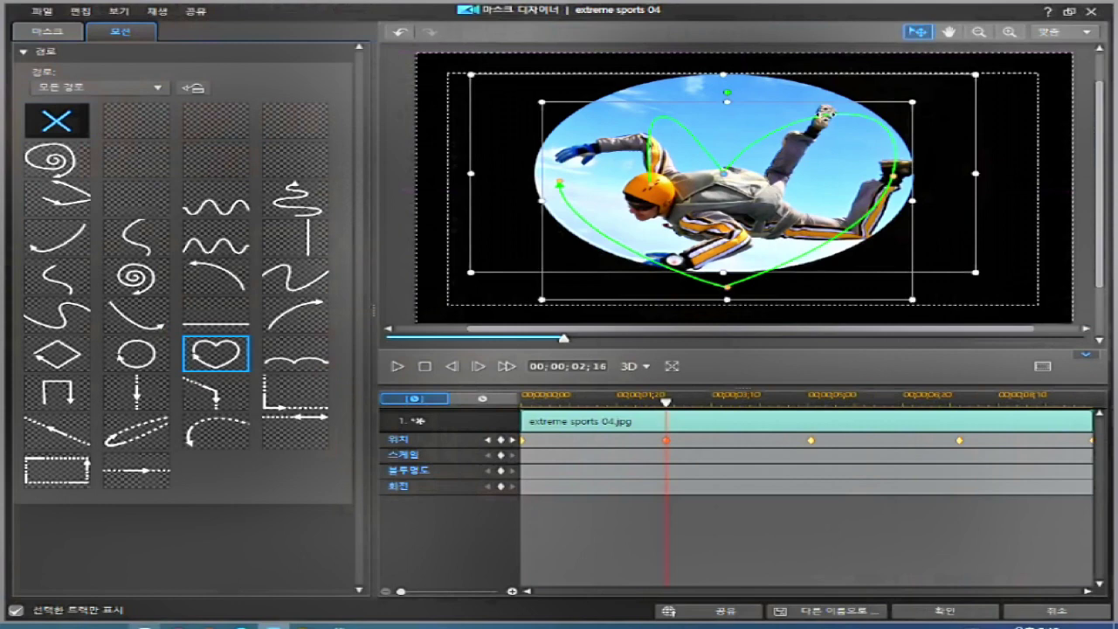
Step: Stretch the heart path's right lobe up and outward and raise the peak of its left lobe
{"action": "left_click", "coordinate": [825, 114]}
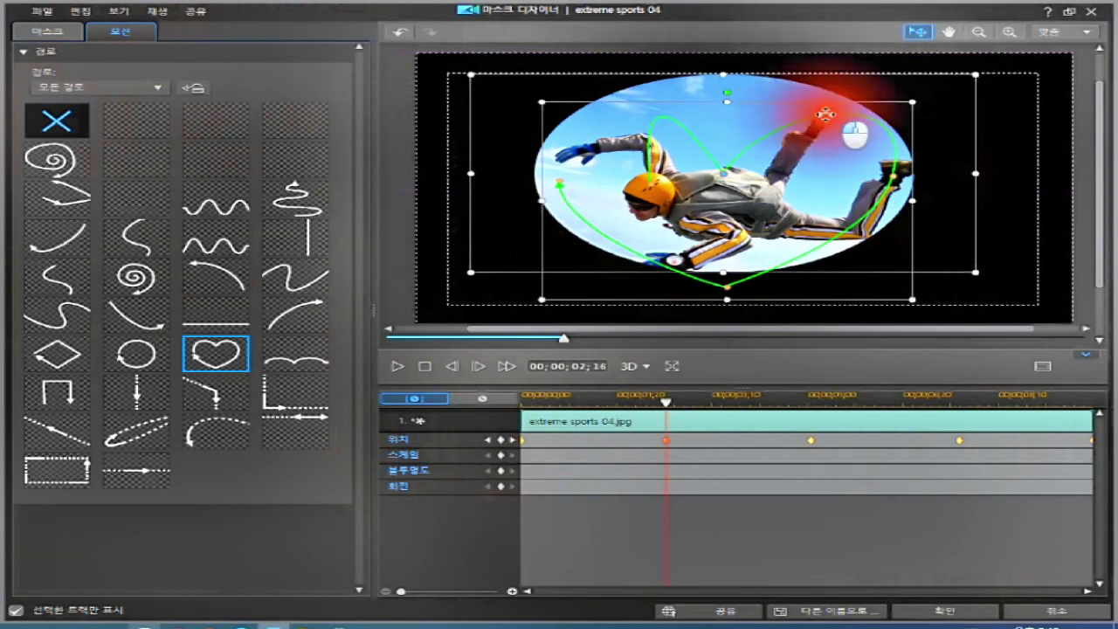
{"action": "left_click_drag", "start_coordinate": [825, 114], "coordinate": [878, 89]}
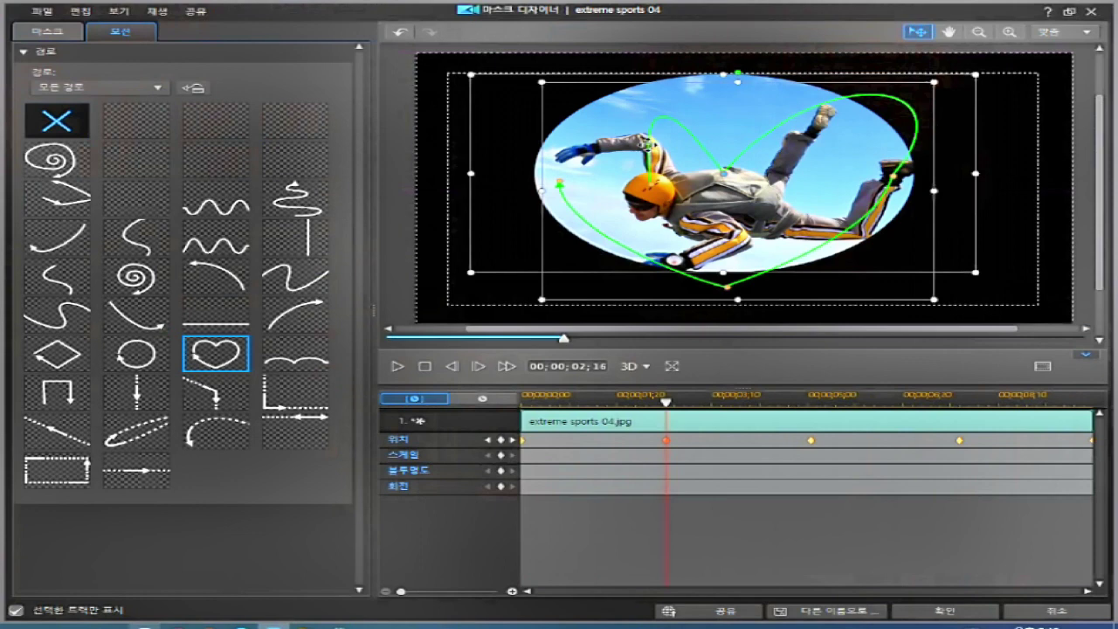
{"action": "left_click", "coordinate": [647, 144]}
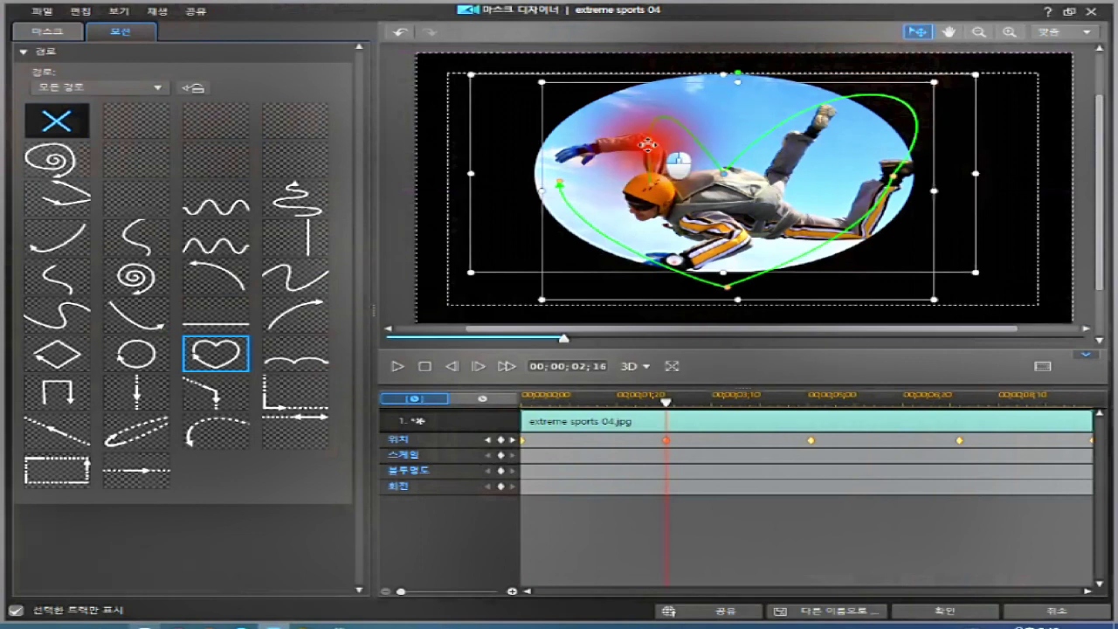
{"action": "left_click_drag", "start_coordinate": [647, 144], "coordinate": [657, 117]}
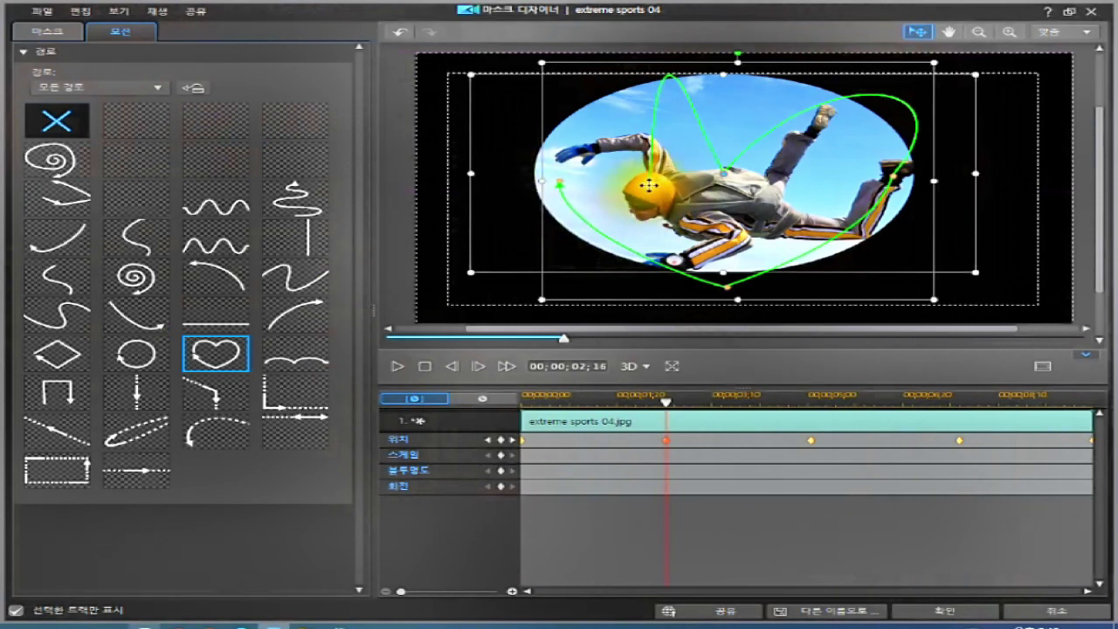
Step: Move the heart path's starting point out to its end point below the skydiver's glove and round both lobes into a symmetrical heart
{"action": "left_click", "coordinate": [649, 182]}
{"action": "left_click_drag", "start_coordinate": [617, 178], "coordinate": [558, 176]}
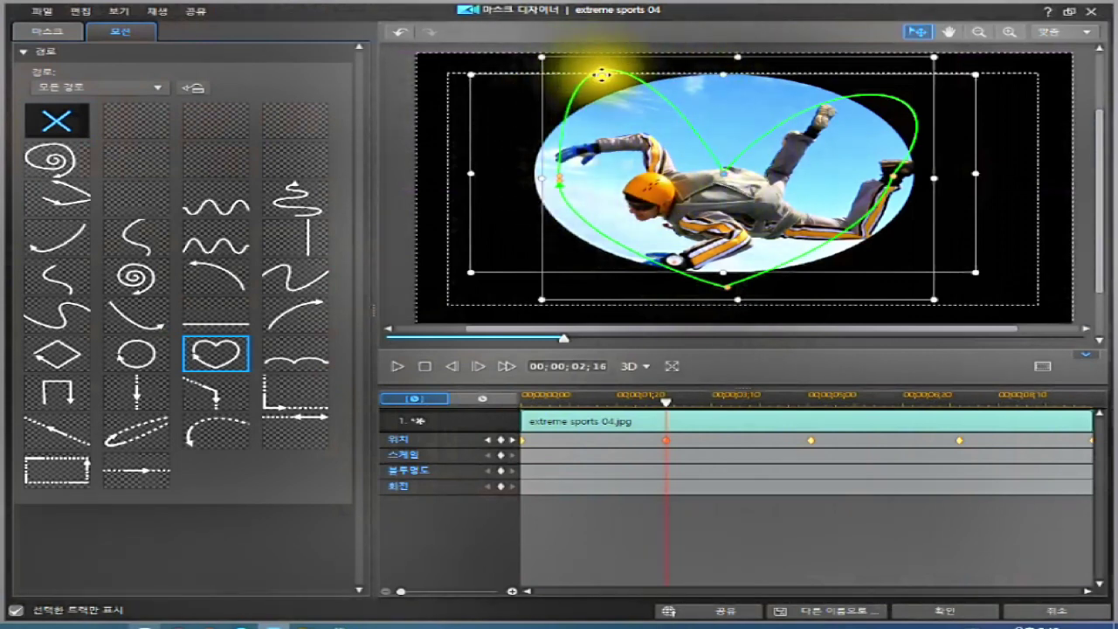
{"action": "left_click_drag", "start_coordinate": [606, 67], "coordinate": [650, 82]}
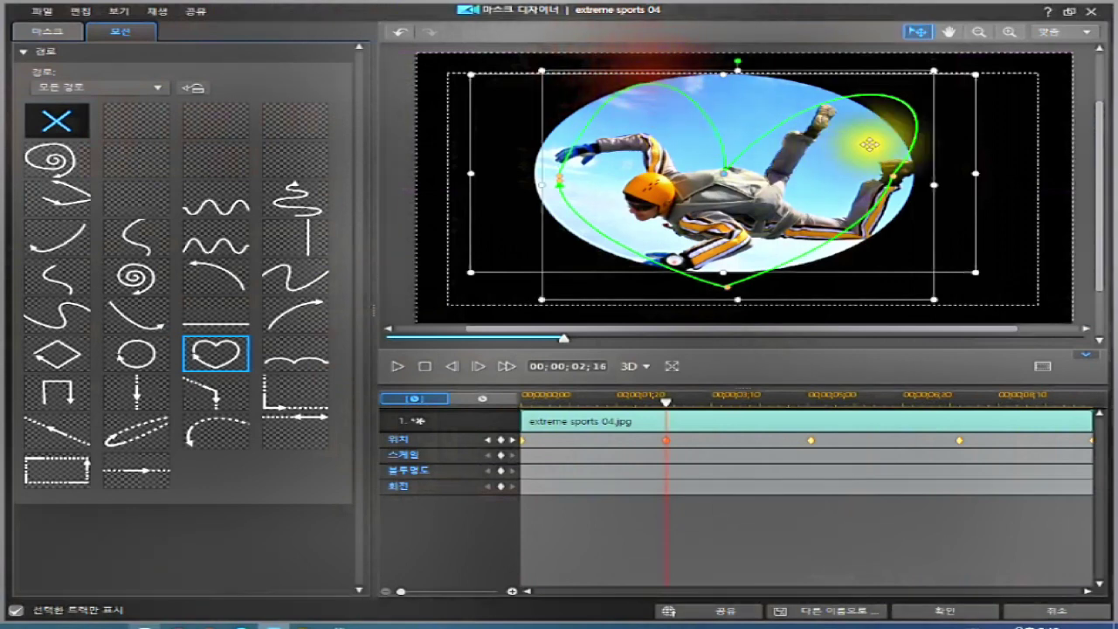
{"action": "left_click", "coordinate": [900, 99]}
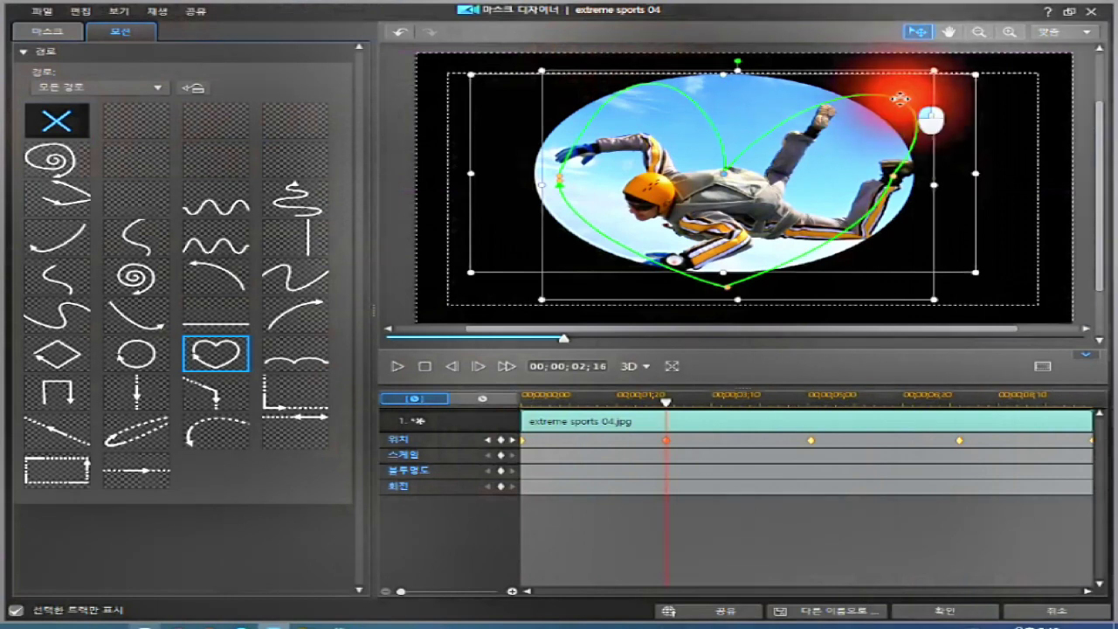
{"action": "left_click_drag", "start_coordinate": [900, 98], "coordinate": [808, 80]}
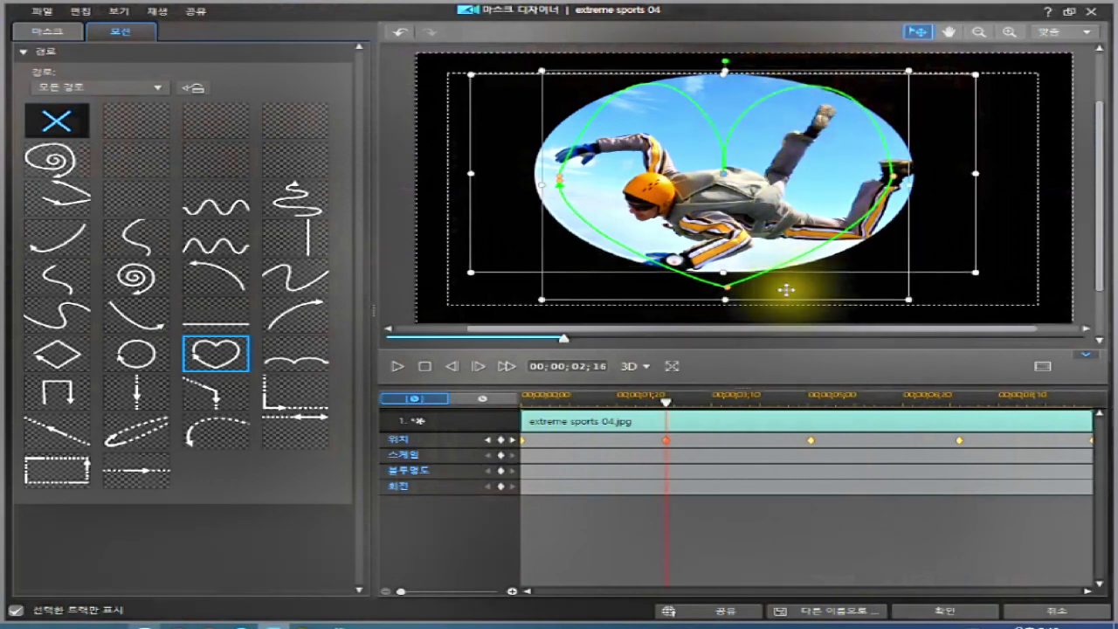